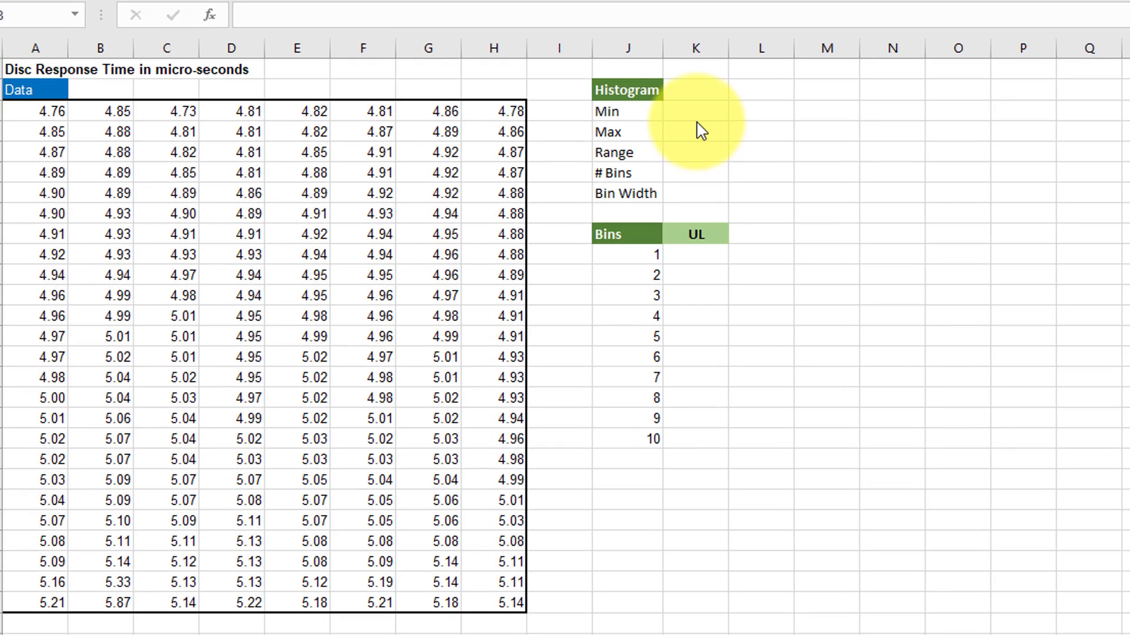
Enter =MIN(A3:H27) in K3 to get the minimum, 4.73
{"action": "left_click", "coordinate": [696, 116]}
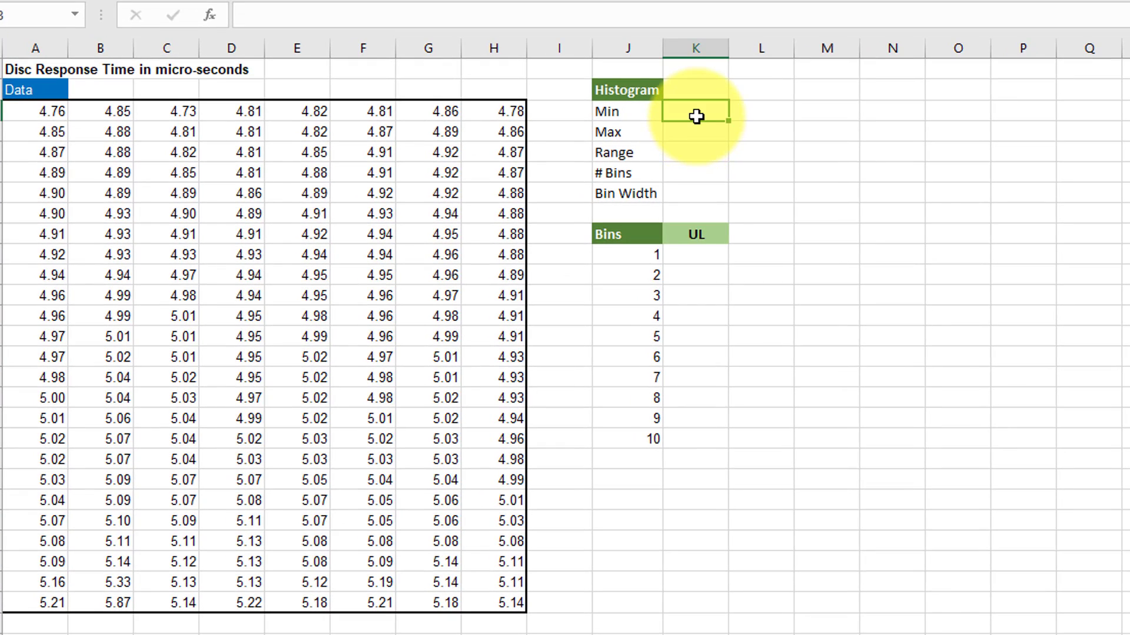
{"action": "type", "text": "=m"}
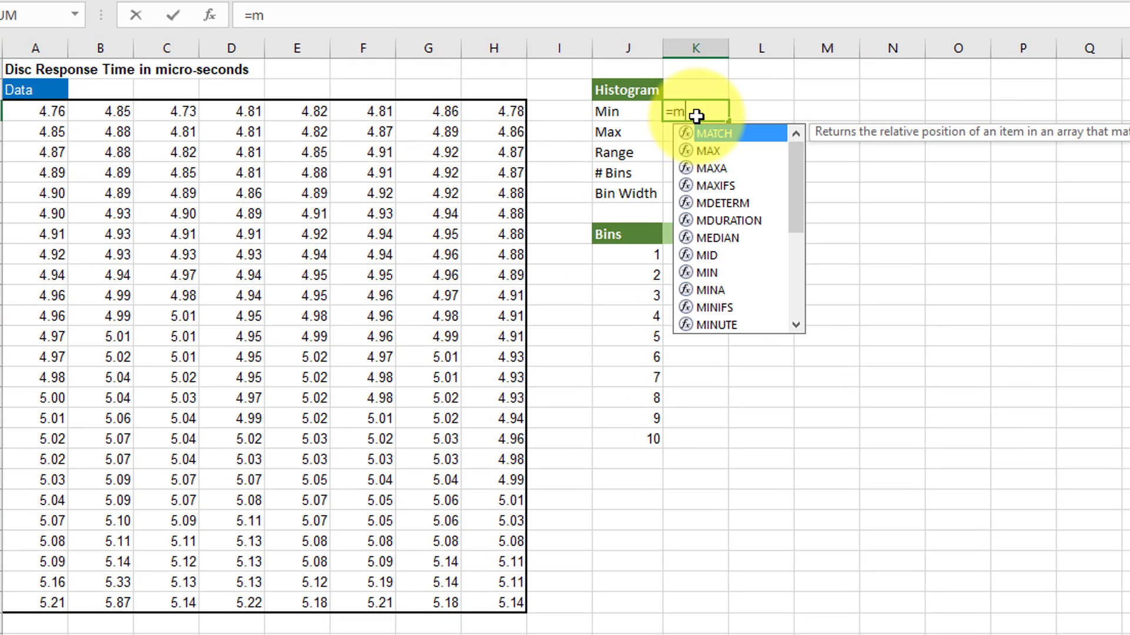
{"action": "type", "text": "i"}
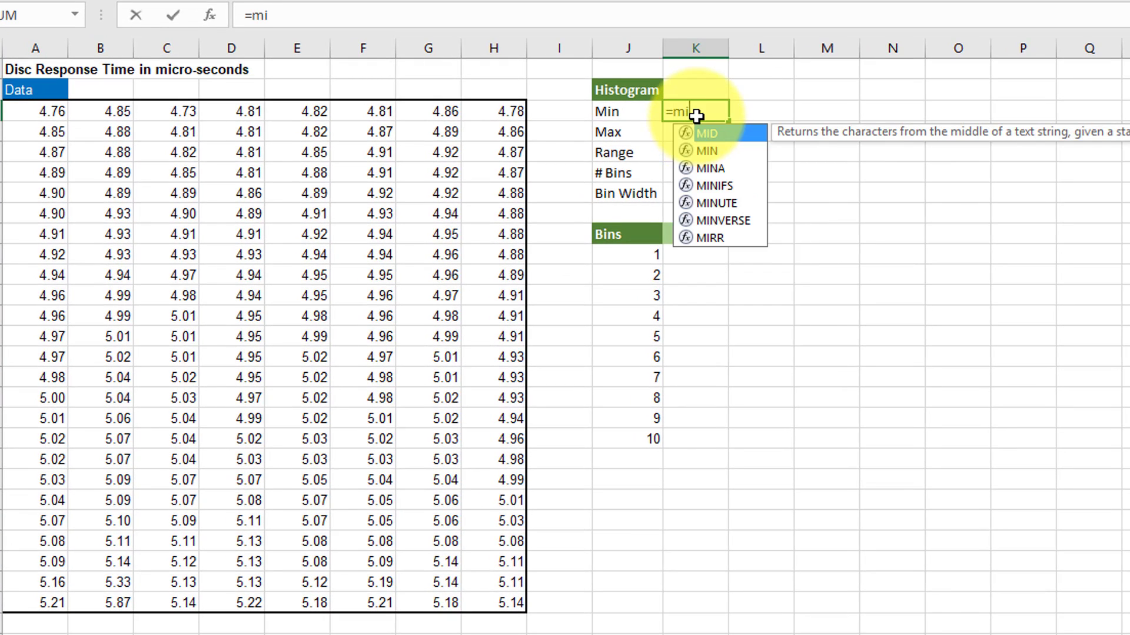
{"action": "double_click", "coordinate": [715, 150]}
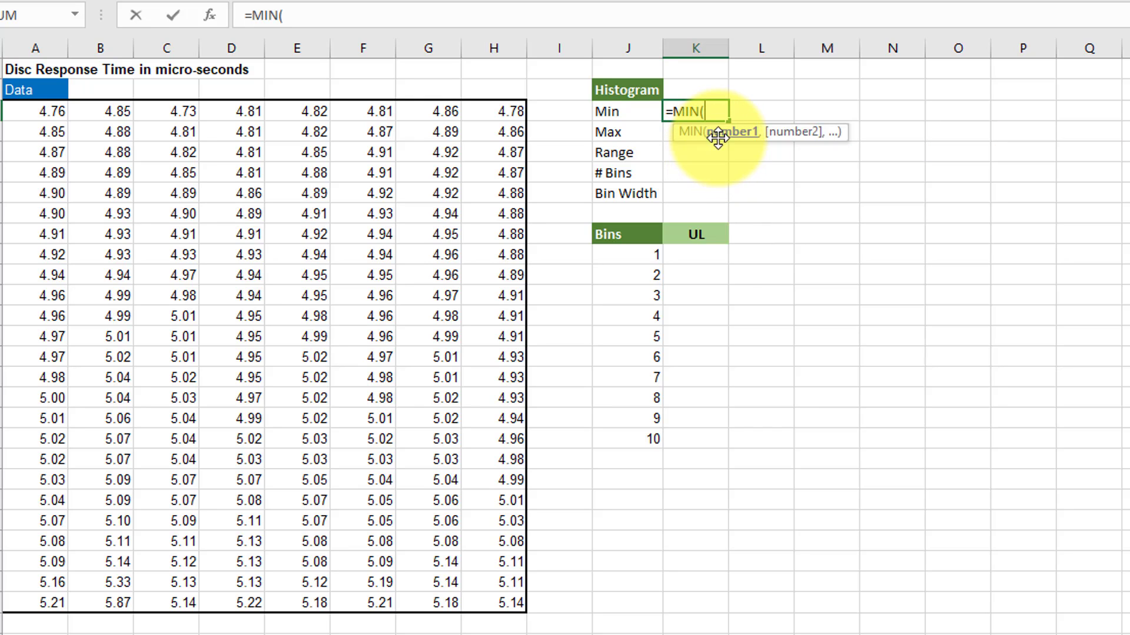
{"action": "left_click_drag", "start_coordinate": [42, 116], "coordinate": [483, 595]}
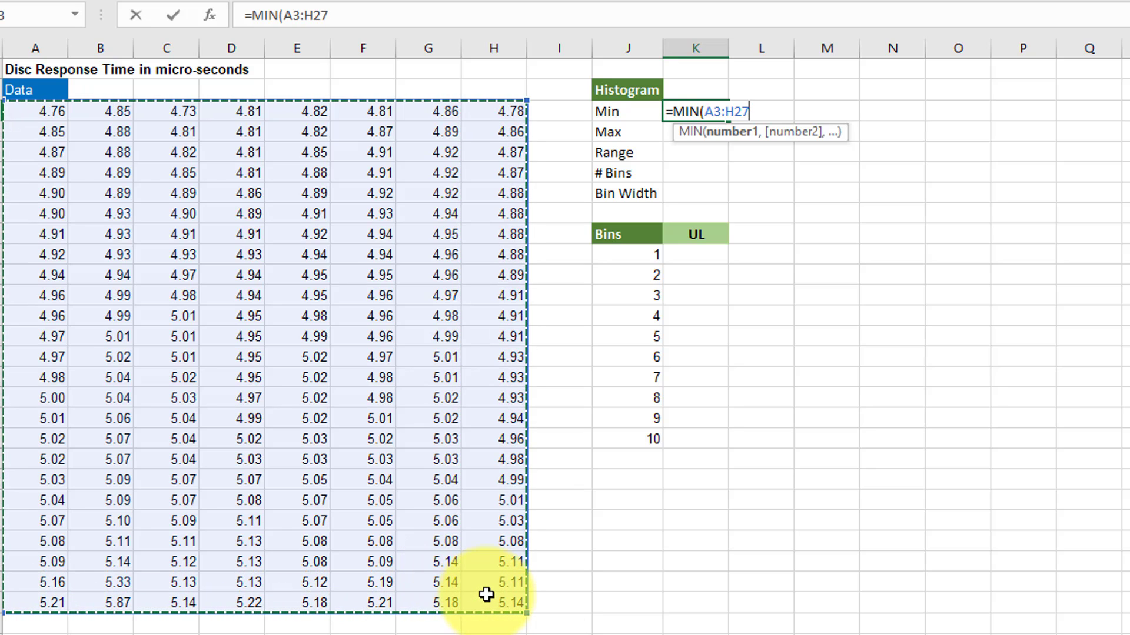
{"action": "type", "text": ")"}
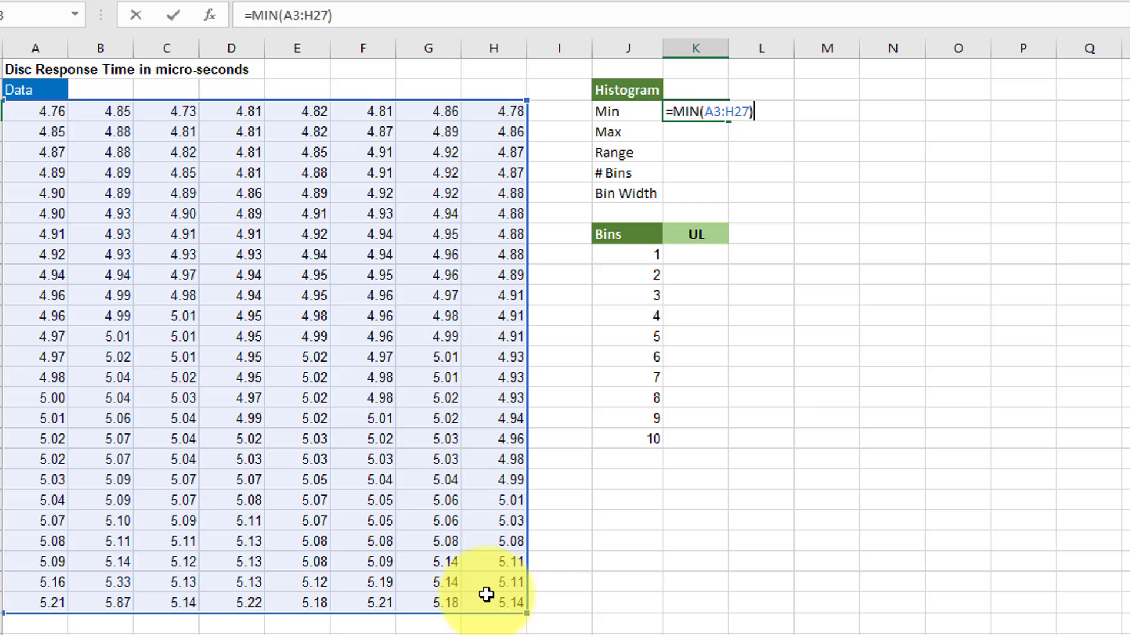
{"action": "key", "text": "Return"}
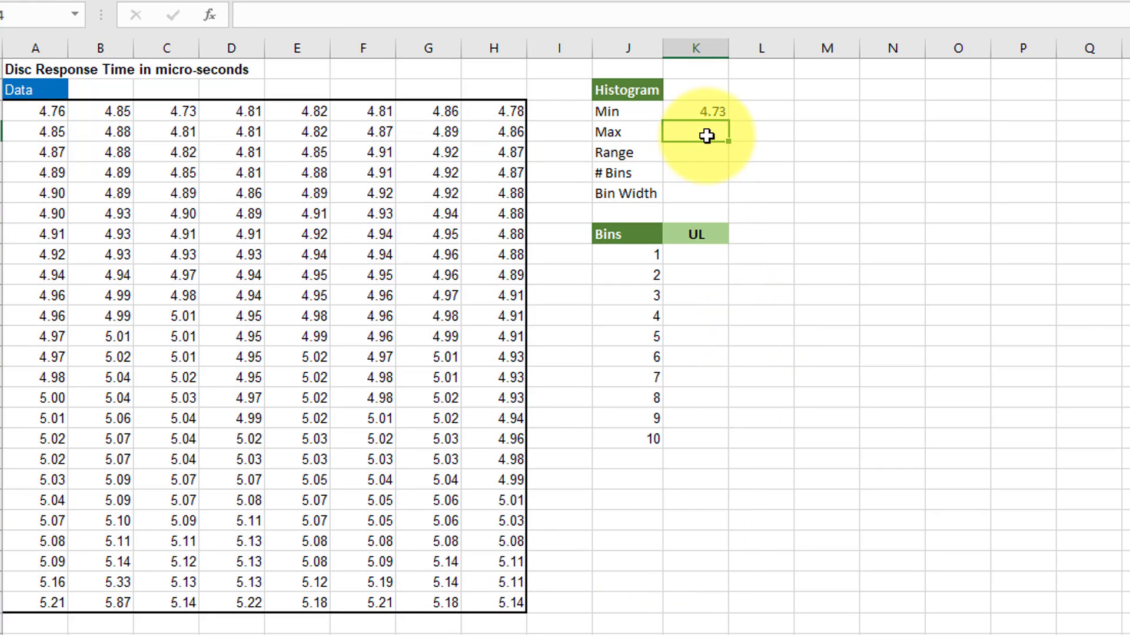
Enter =MAX(A3:H27) in K4 to get the maximum, 5.87
{"action": "type", "text": "=max"}
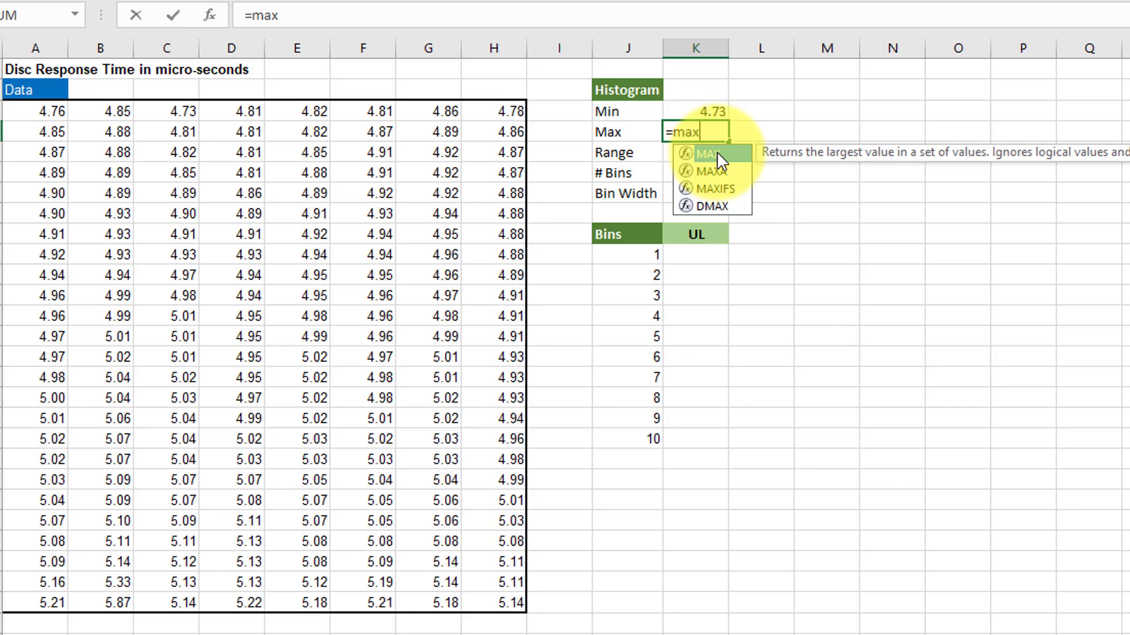
{"action": "double_click", "coordinate": [717, 152]}
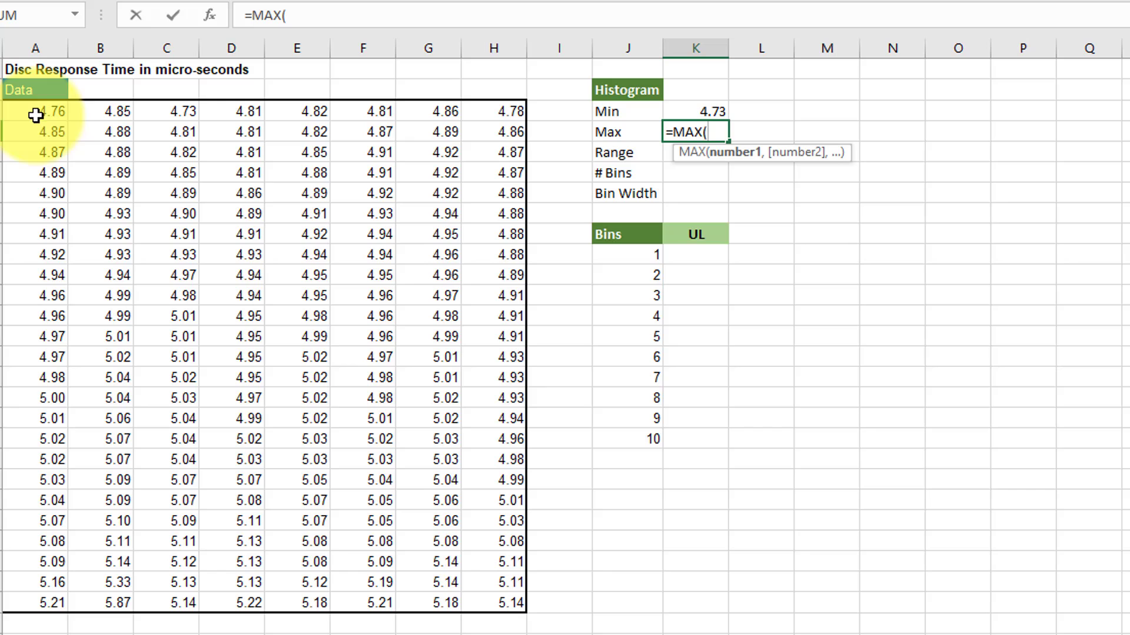
{"action": "left_click_drag", "start_coordinate": [24, 113], "coordinate": [474, 604]}
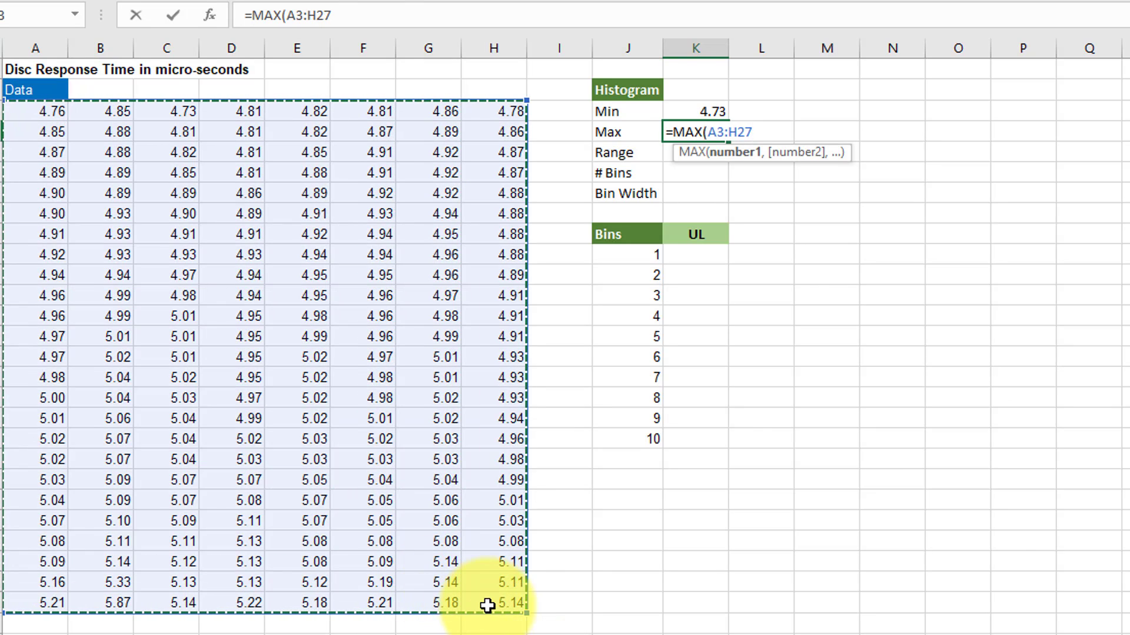
{"action": "key", "text": "Return"}
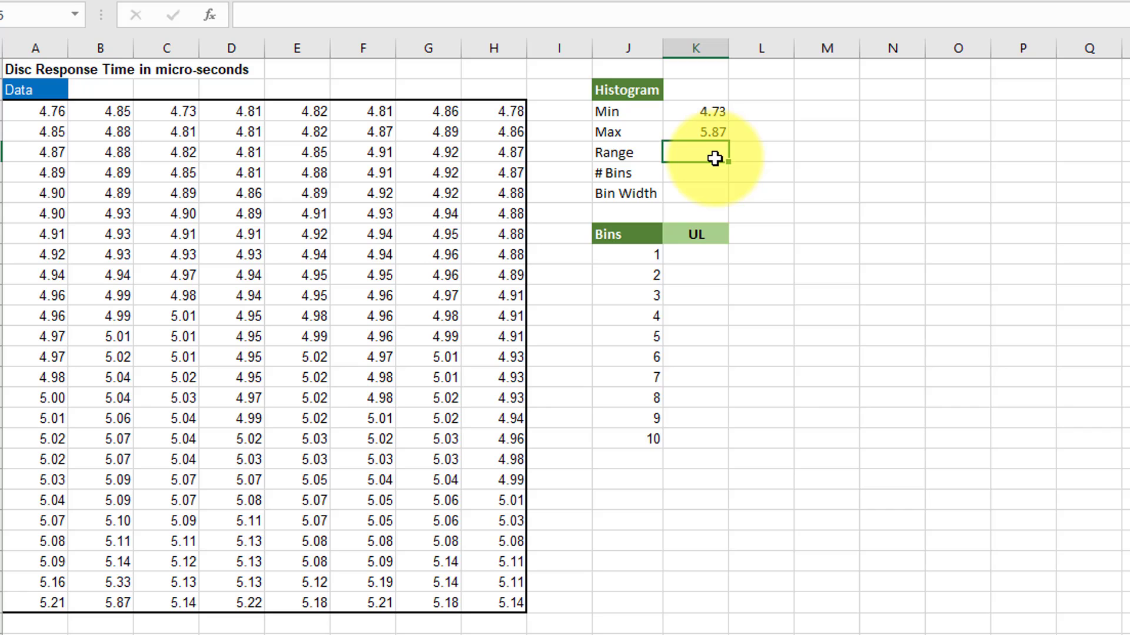
Compute the Range in K5 as =K4-K3, giving 1.14
{"action": "type", "text": "="}
{"action": "left_click", "coordinate": [713, 132]}
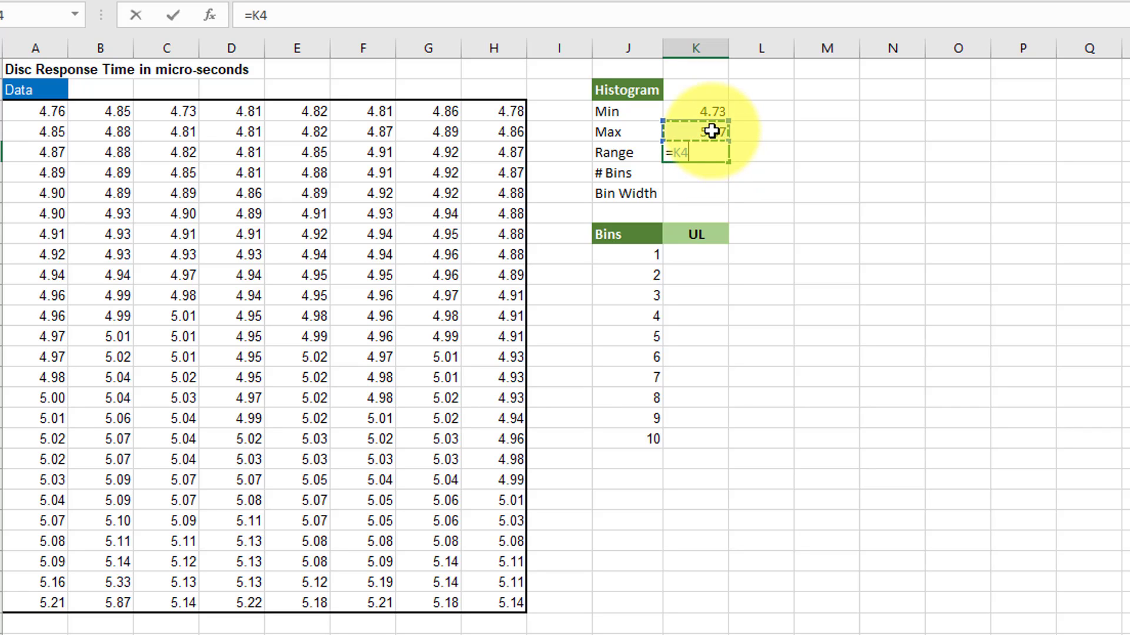
{"action": "type", "text": "-"}
{"action": "left_click", "coordinate": [710, 115]}
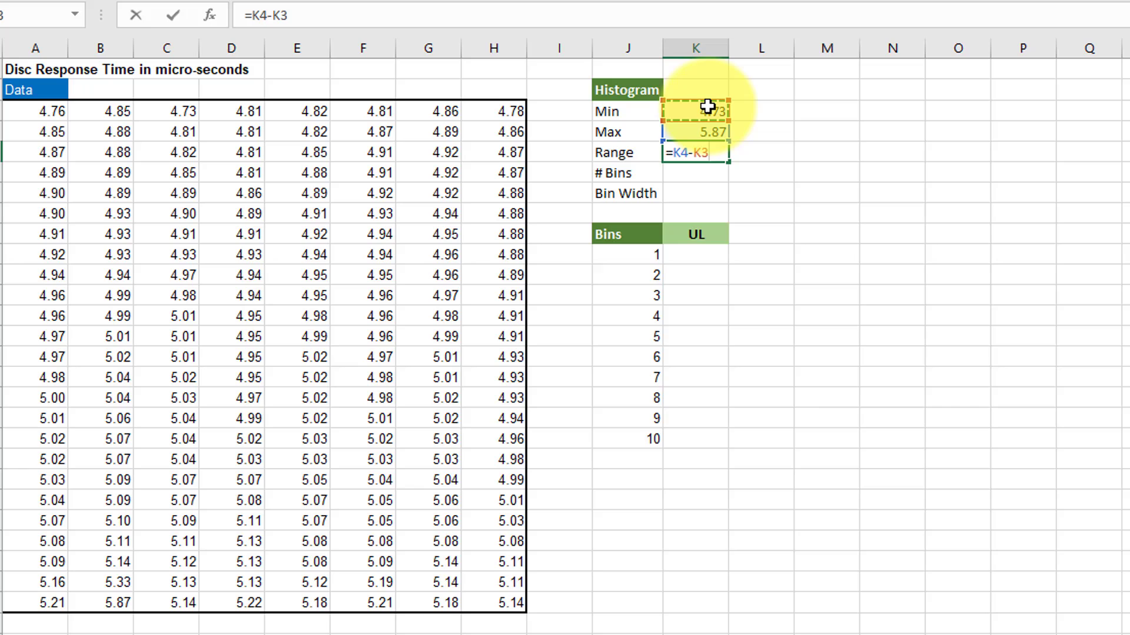
{"action": "key", "text": "Return"}
Set the number of bins in K6 to 10
{"action": "left_click", "coordinate": [703, 172]}
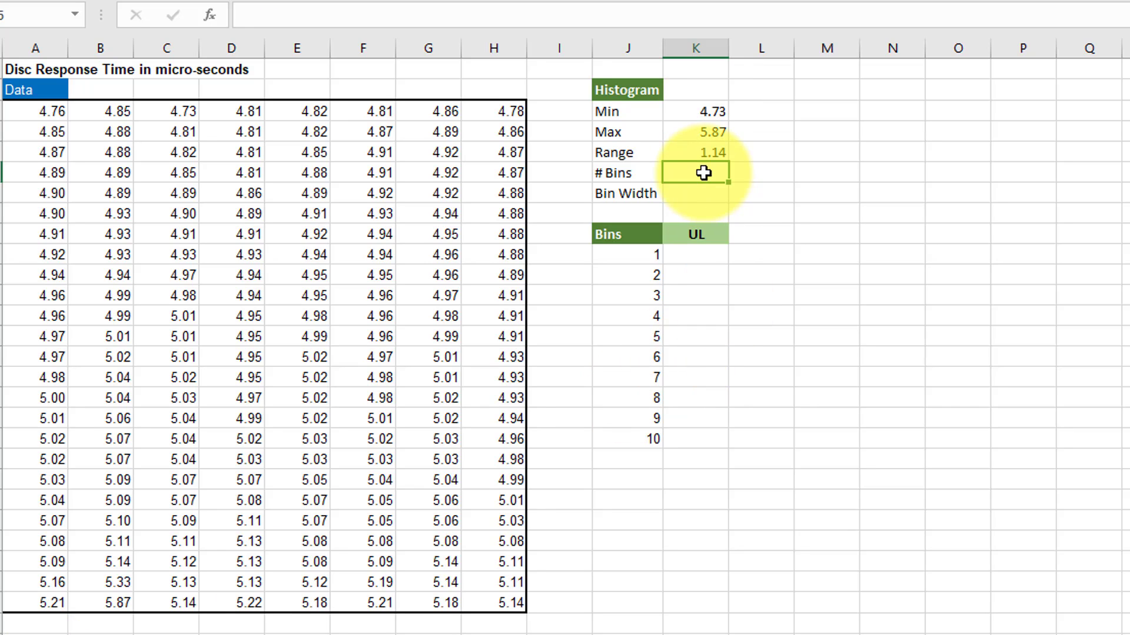
{"action": "type", "text": "10"}
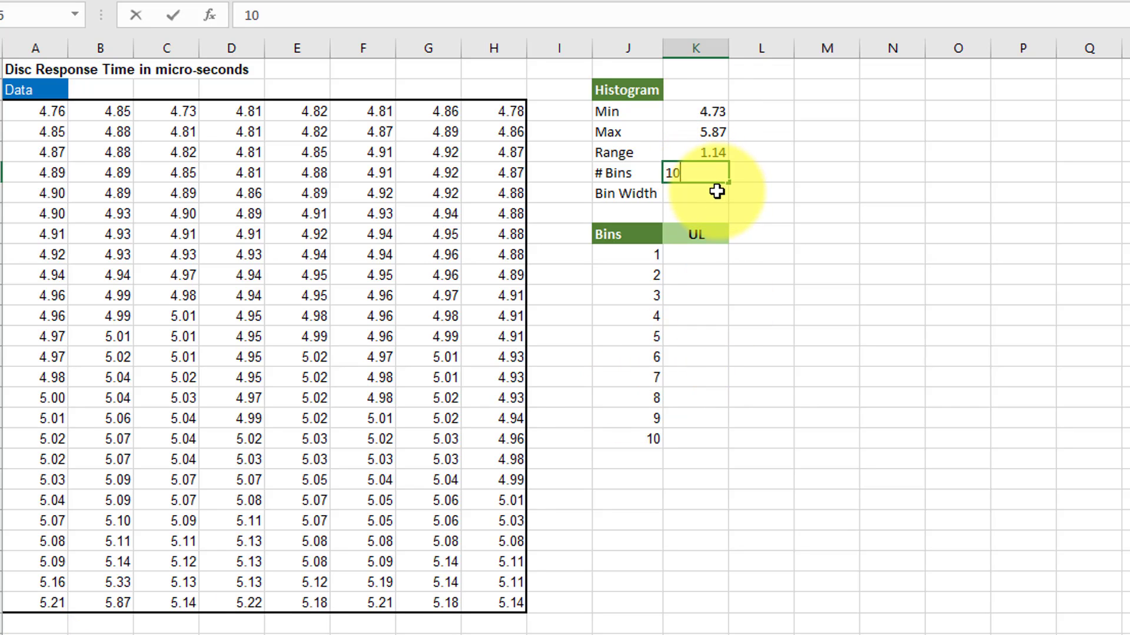
{"action": "key", "text": "Return"}
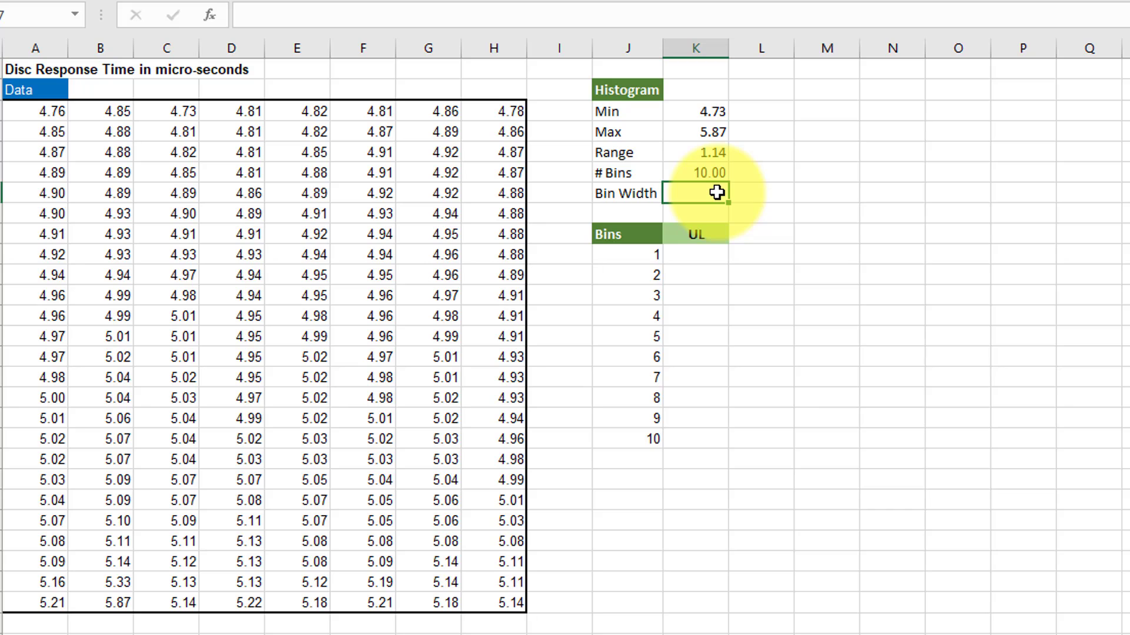
Compute the Bin Width in K7 as =K5/K6, giving 0.114
{"action": "type", "text": "="}
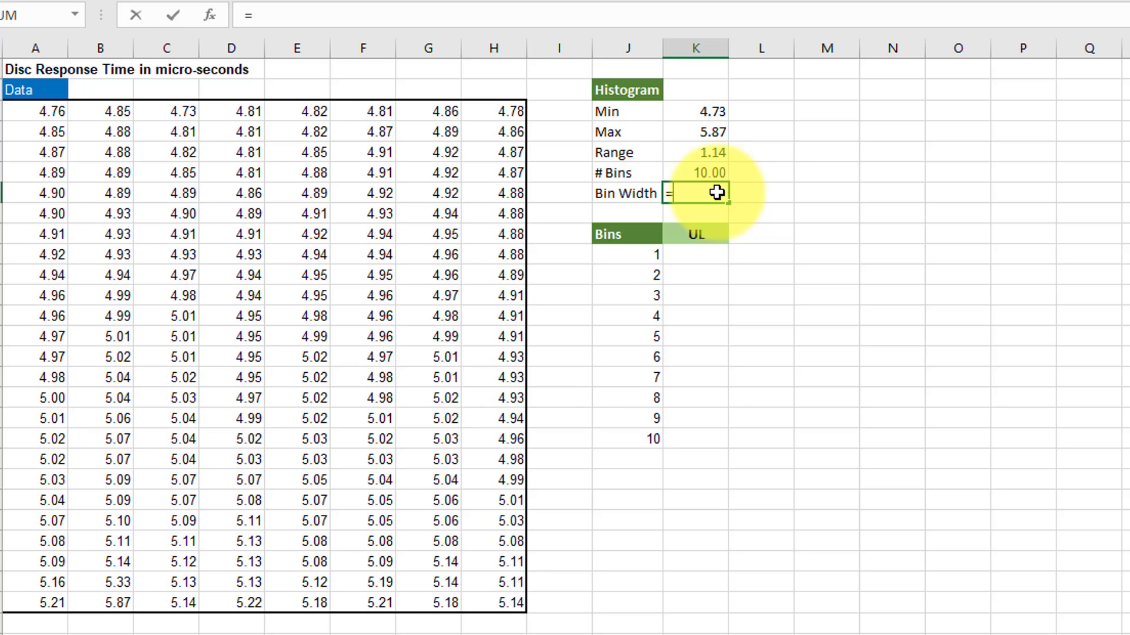
{"action": "left_click", "coordinate": [706, 151]}
{"action": "type", "text": "/"}
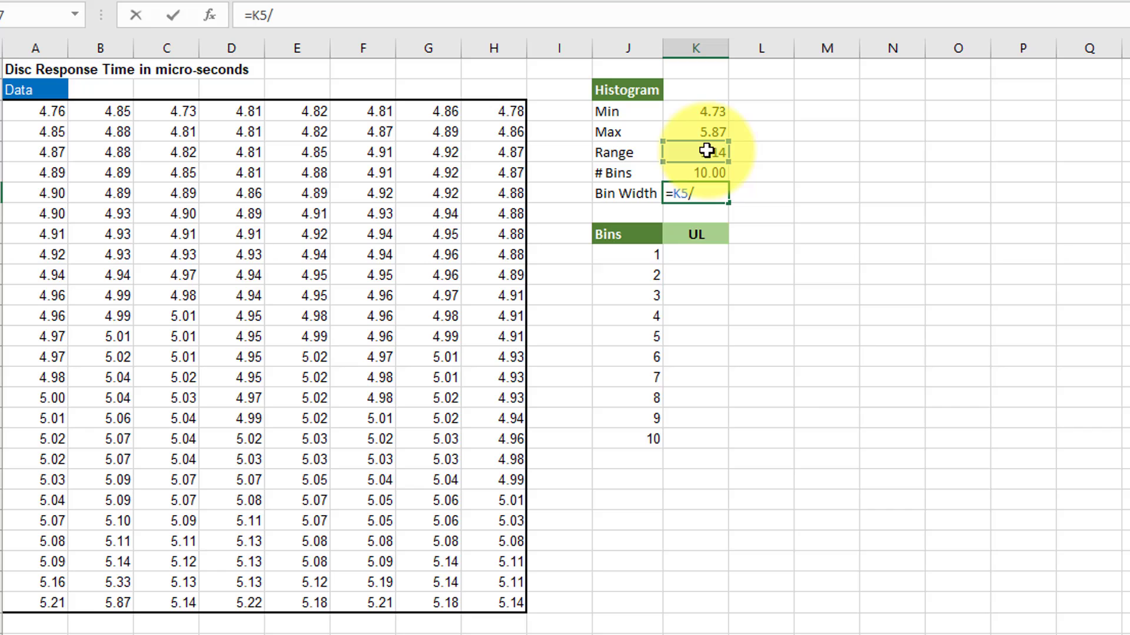
{"action": "left_click", "coordinate": [702, 171]}
{"action": "key", "text": "Return"}
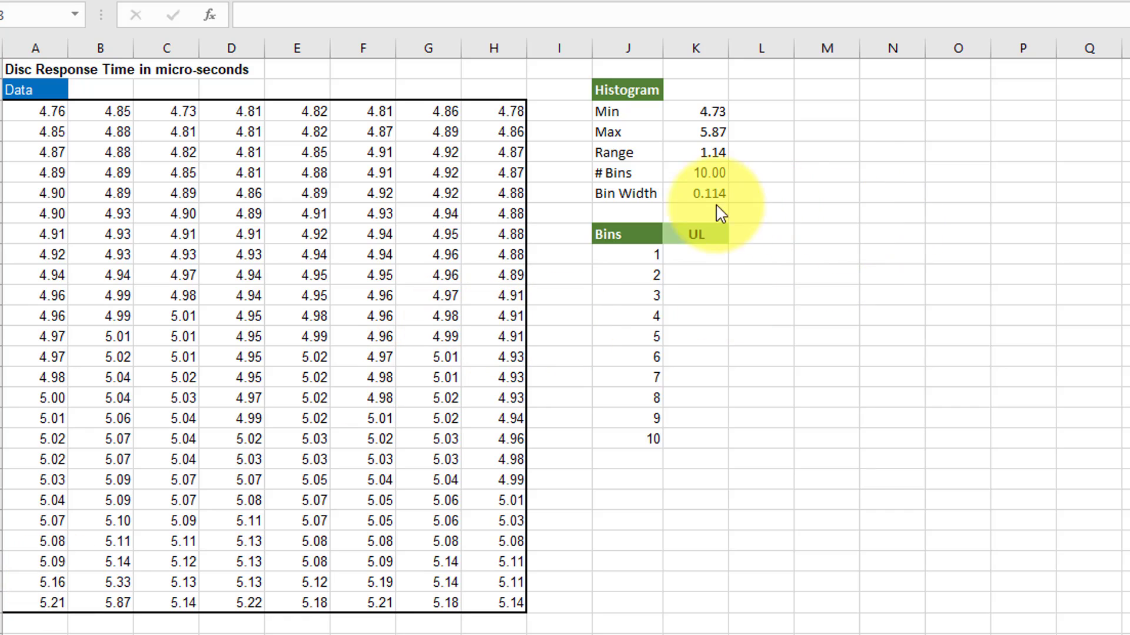
Enter =ROUND(K7,3) in K8 to round the bin width to 0.114
{"action": "left_click", "coordinate": [700, 208]}
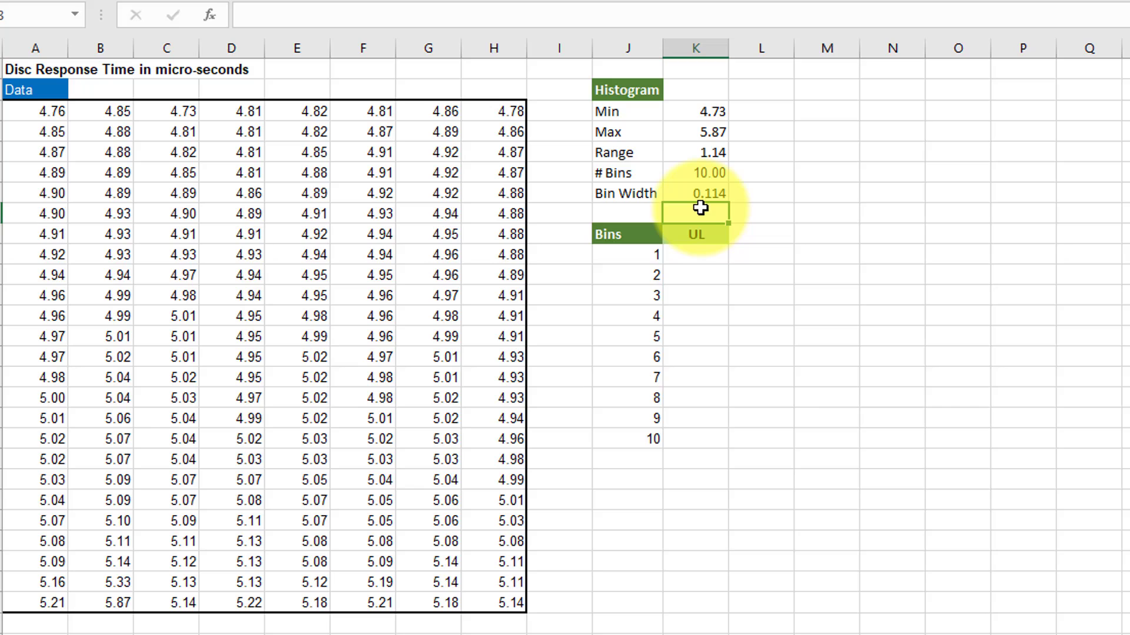
{"action": "type", "text": "=roun"}
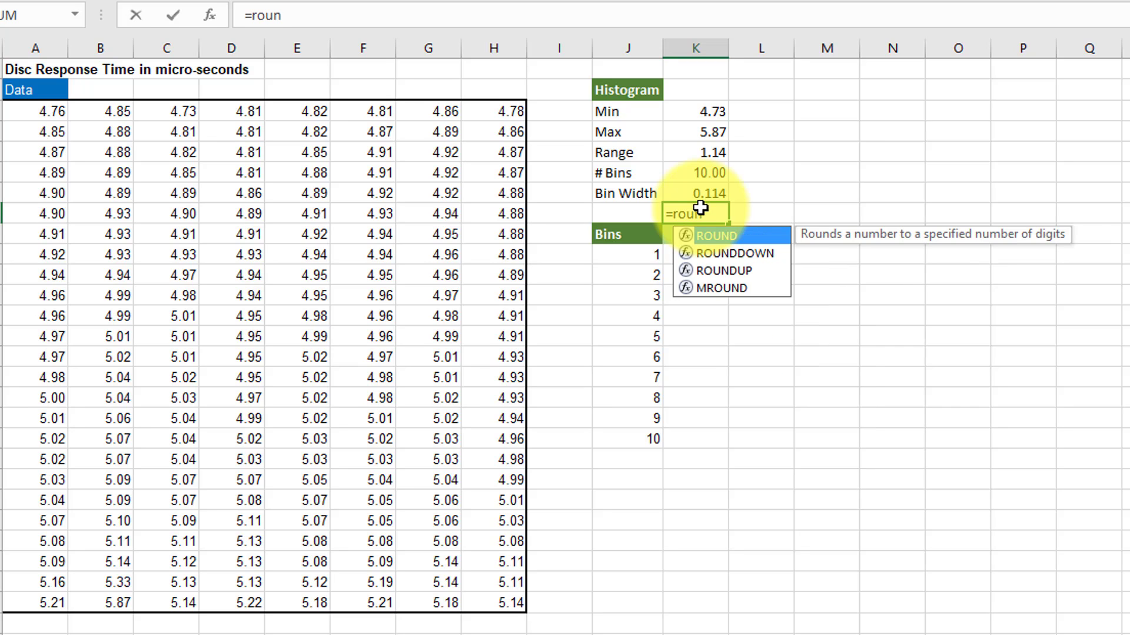
{"action": "key", "text": "Tab"}
{"action": "left_click", "coordinate": [708, 190]}
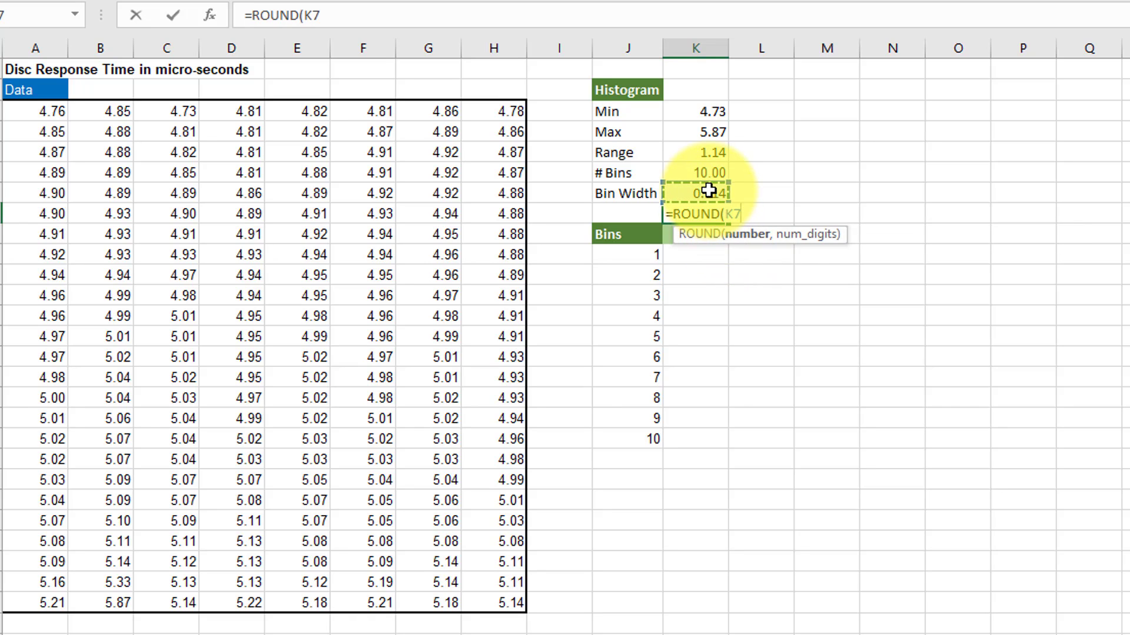
{"action": "type", "text": ","}
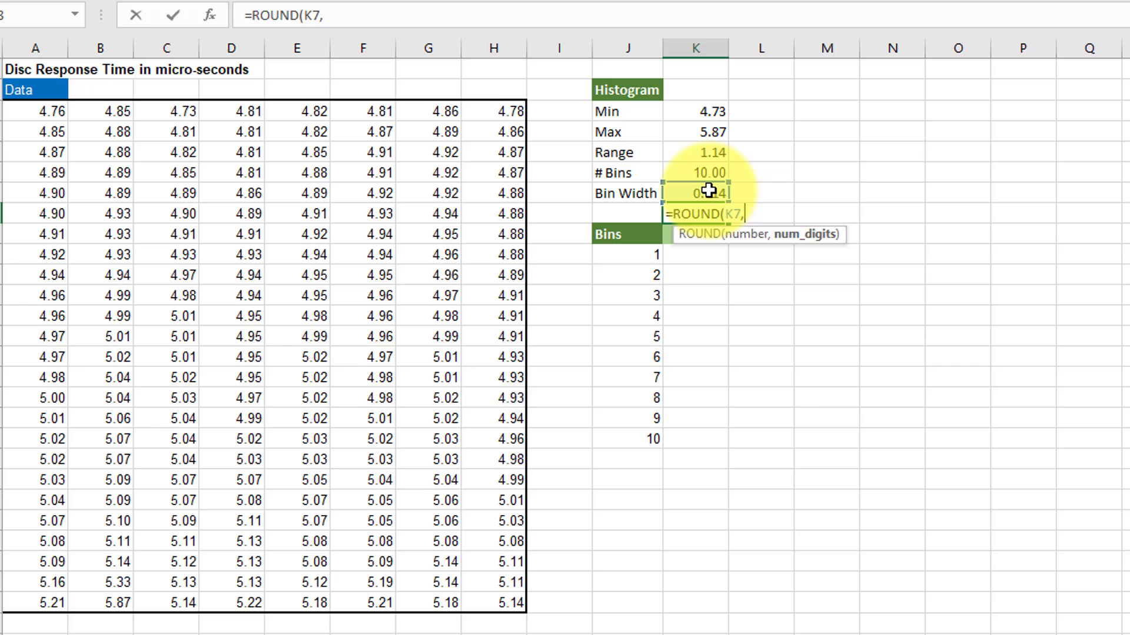
{"action": "type", "text": "3"}
{"action": "key", "text": "ctrl+Return"}
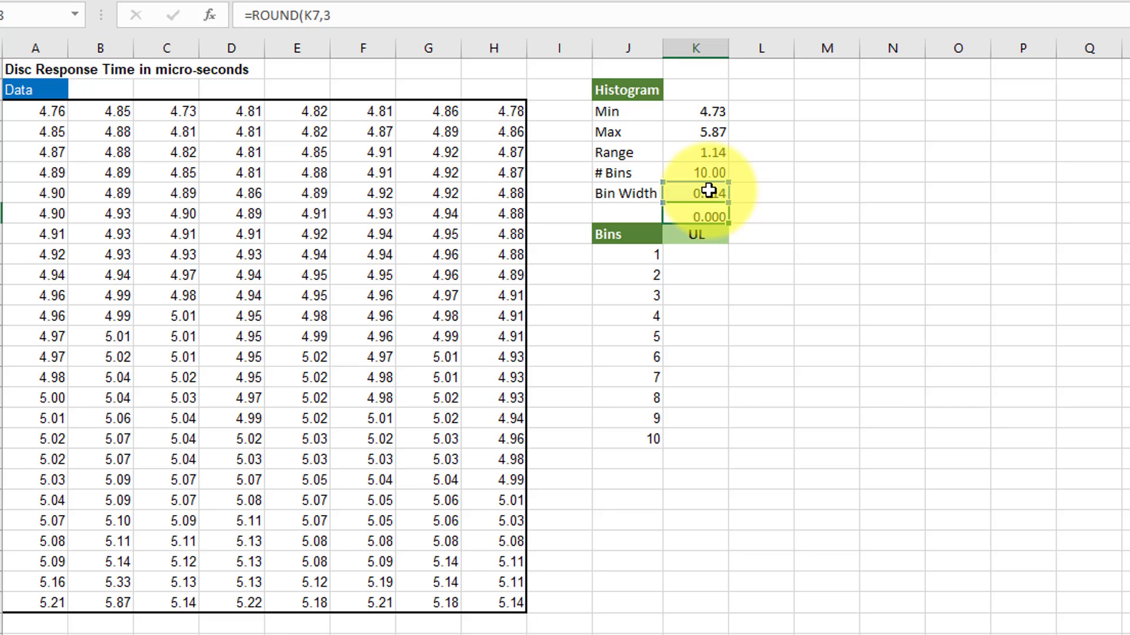
Fill cell K8 with orange
{"action": "left_click", "coordinate": [700, 213]}
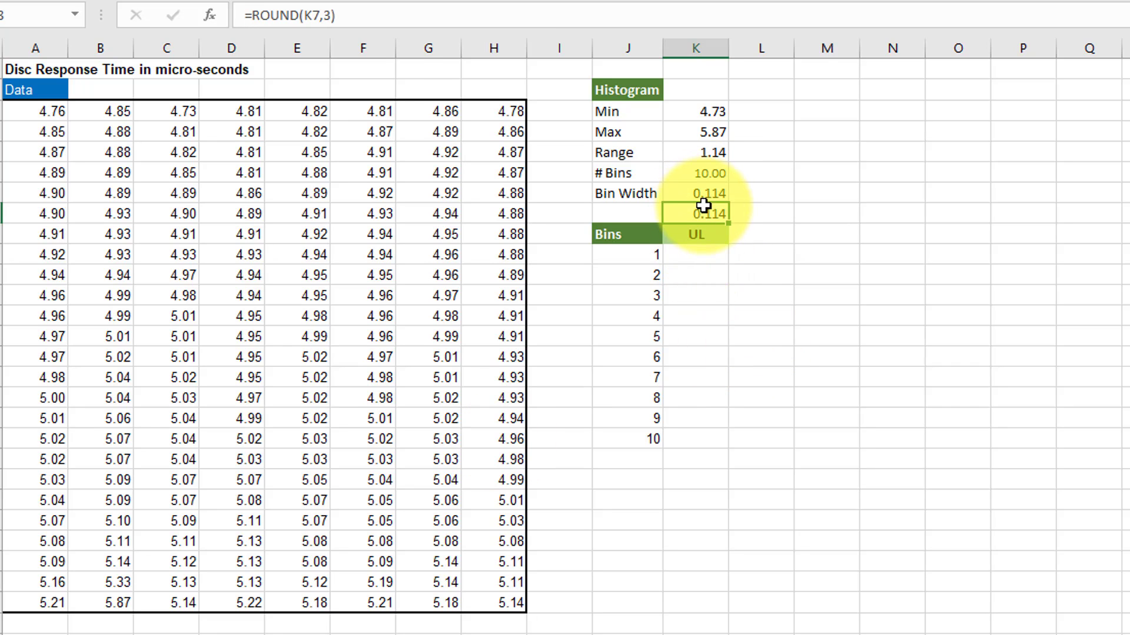
{"action": "left_click", "coordinate": [285, 1]}
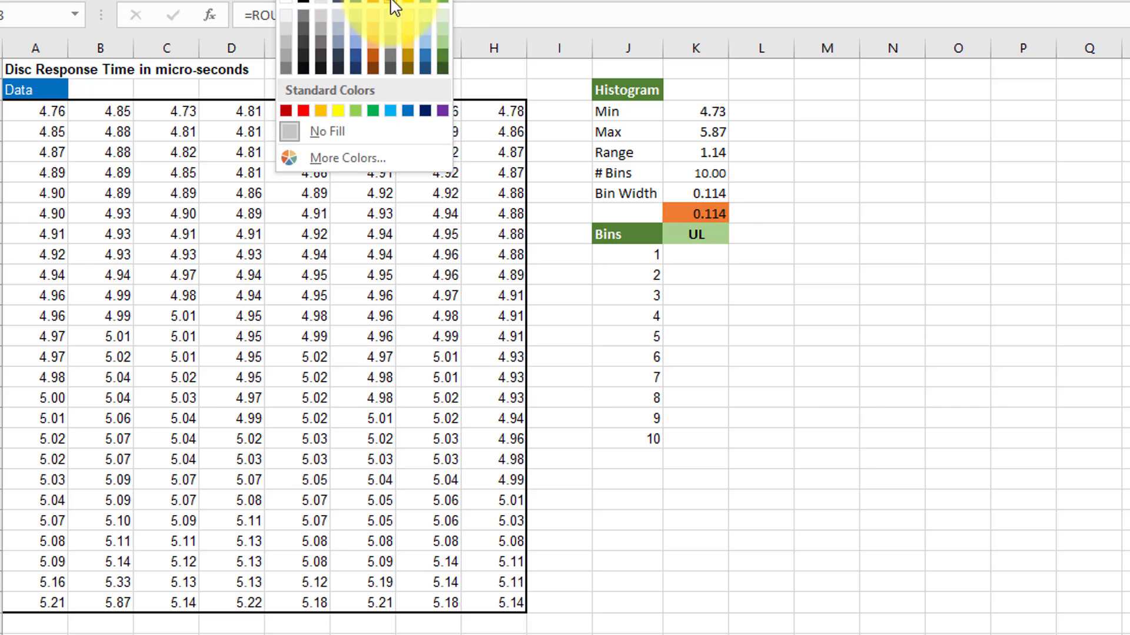
{"action": "left_click", "coordinate": [417, 3]}
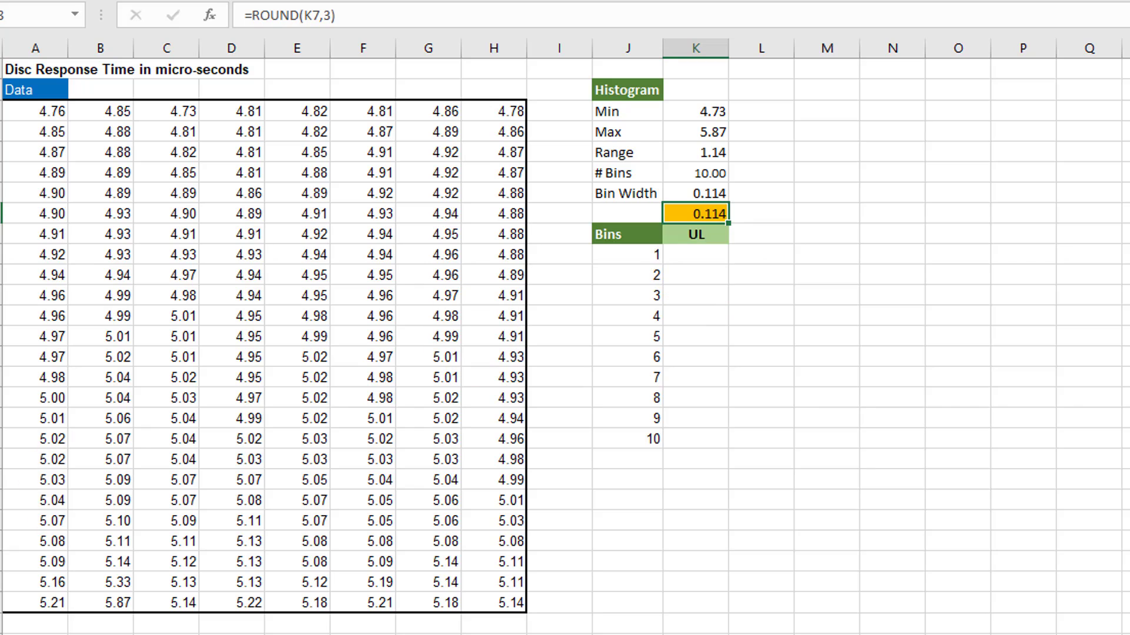
Enter the first upper limit in K10 as =K3+K8
{"action": "left_click", "coordinate": [709, 254]}
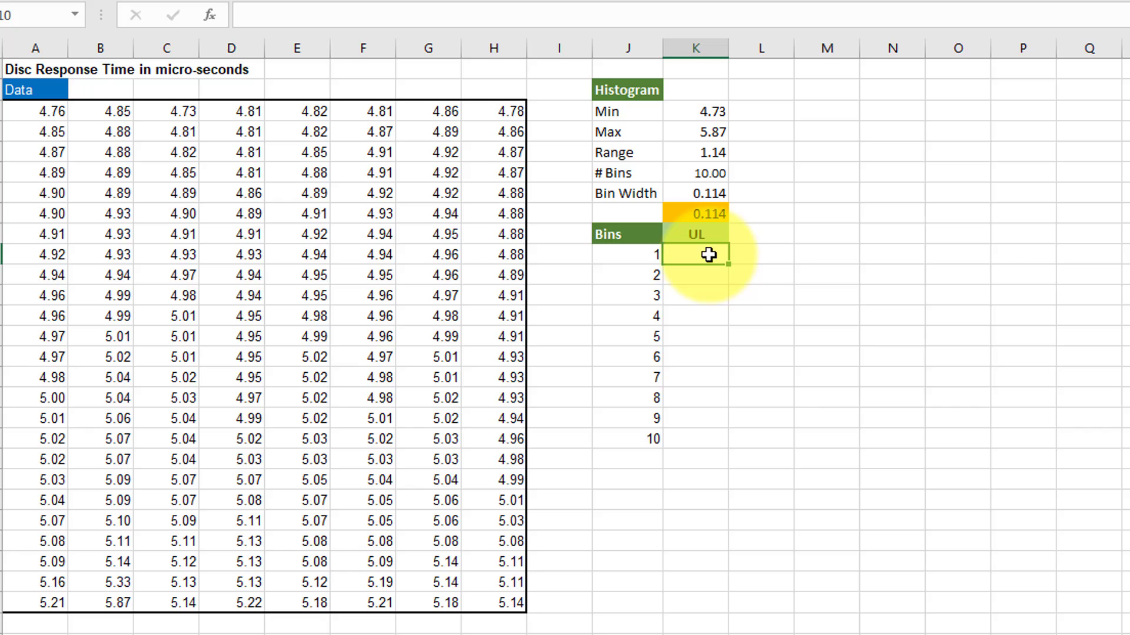
{"action": "type", "text": "="}
{"action": "left_click", "coordinate": [705, 110]}
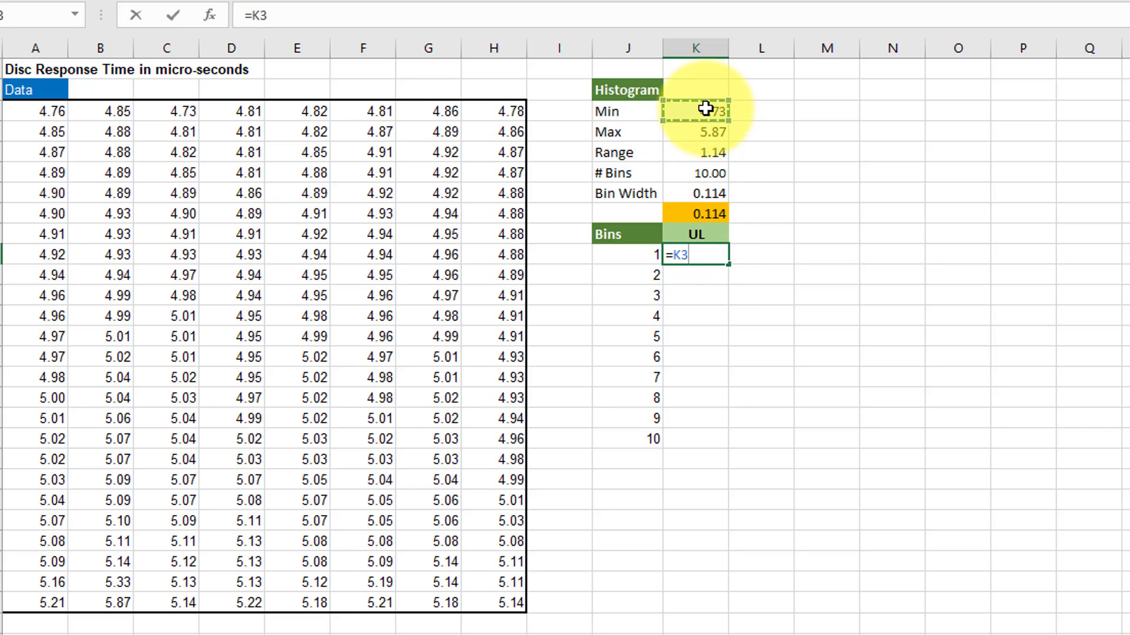
{"action": "type", "text": "+"}
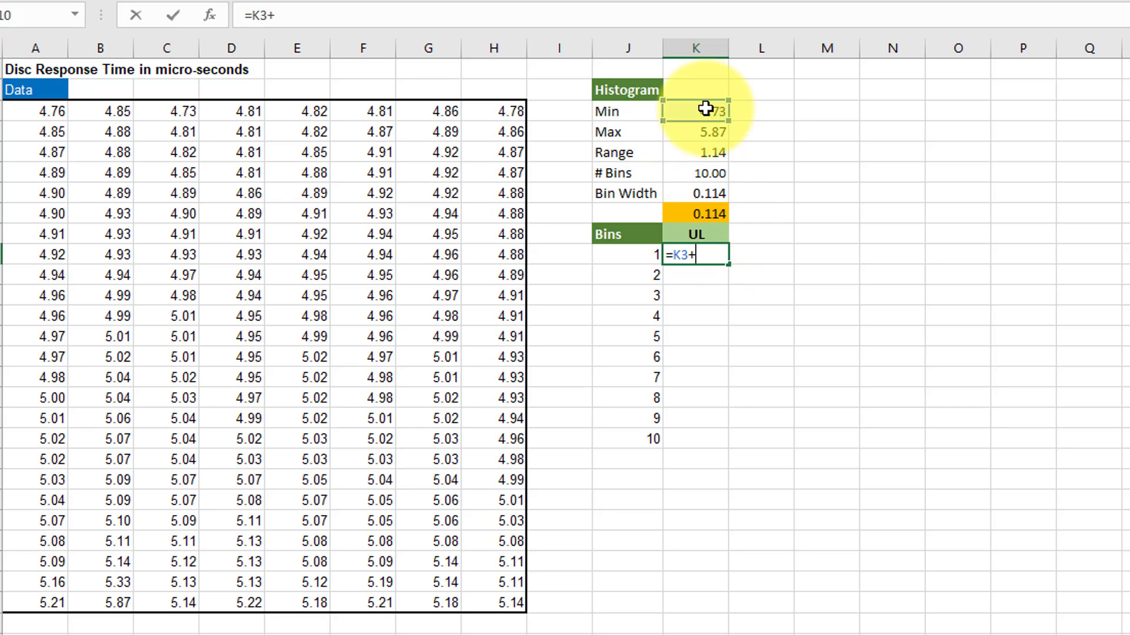
{"action": "left_click", "coordinate": [714, 214]}
{"action": "key", "text": "Return"}
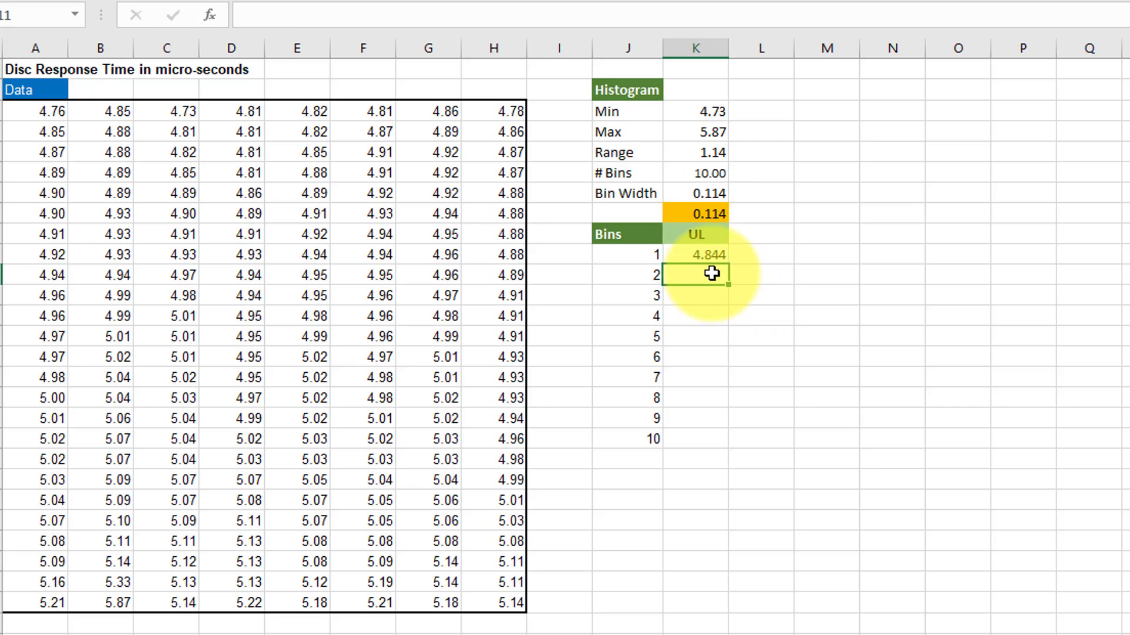
Enter =K10+$K$8 in K11 and fill it down to K20, ending at 5.870
{"action": "type", "text": "="}
{"action": "left_click", "coordinate": [714, 253]}
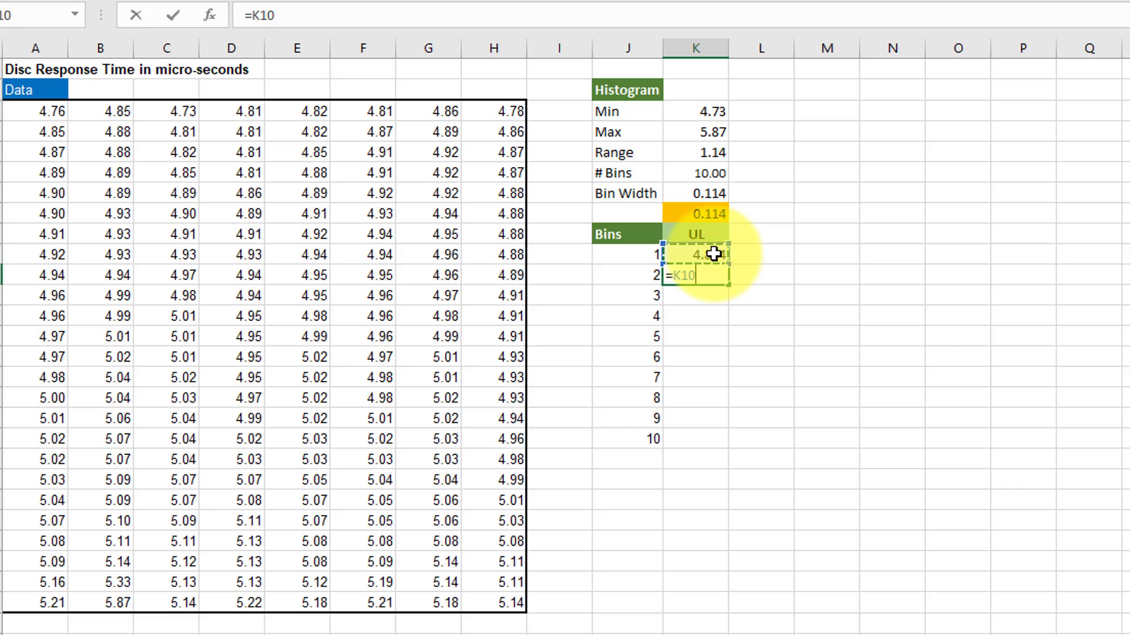
{"action": "type", "text": "+"}
{"action": "left_click", "coordinate": [709, 212]}
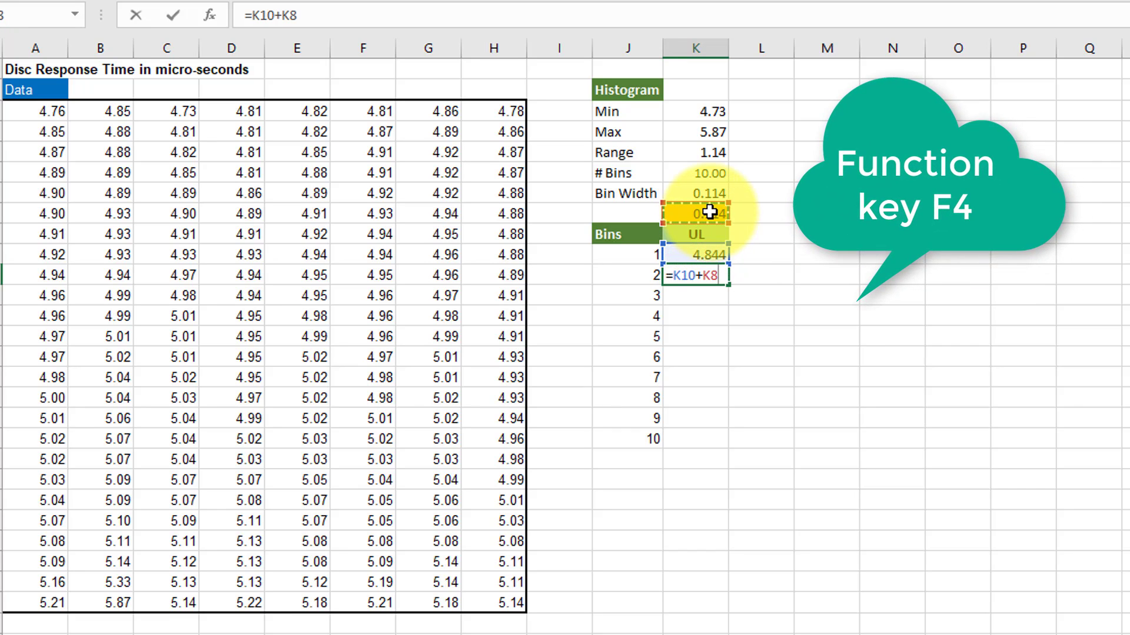
{"action": "key", "text": "F4"}
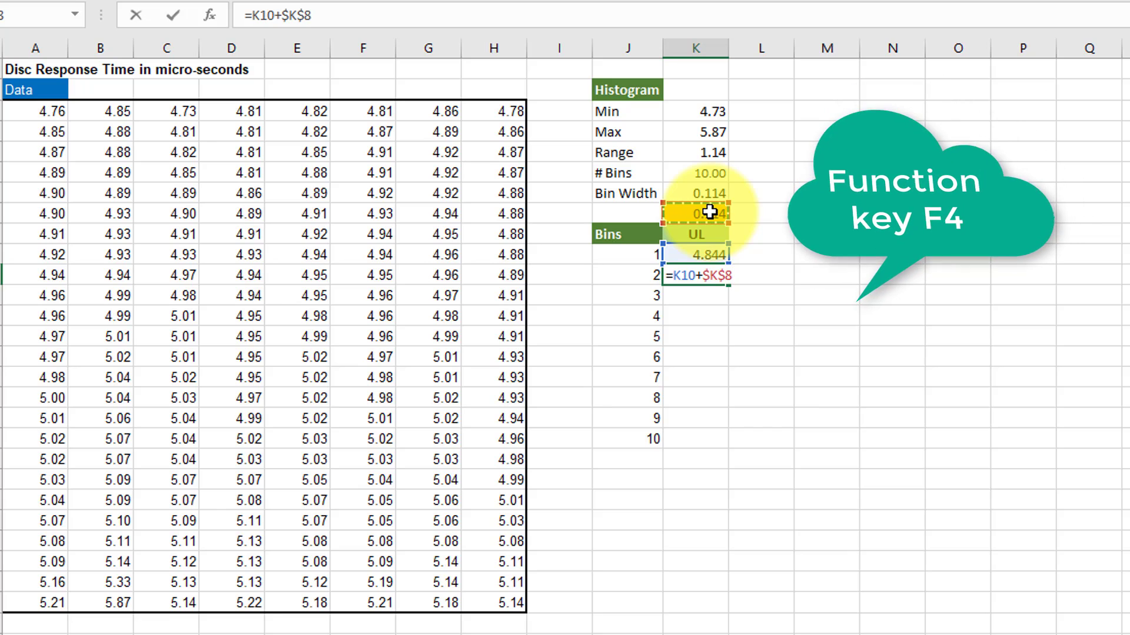
{"action": "key", "text": "Return"}
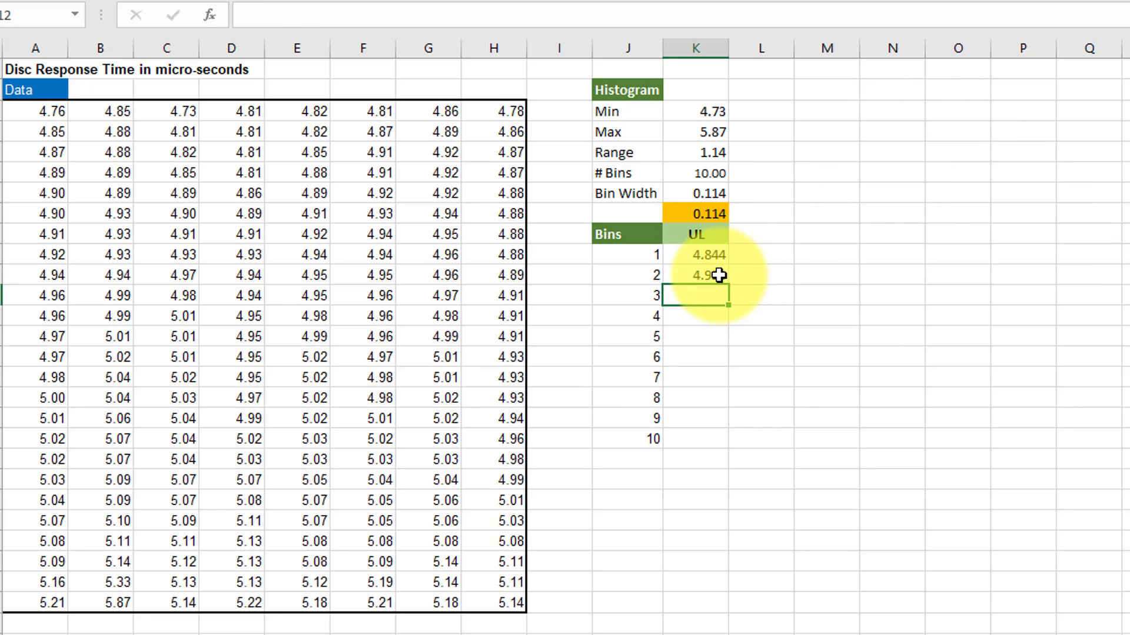
{"action": "left_click", "coordinate": [719, 277]}
{"action": "left_click_drag", "start_coordinate": [728, 284], "coordinate": [731, 443]}
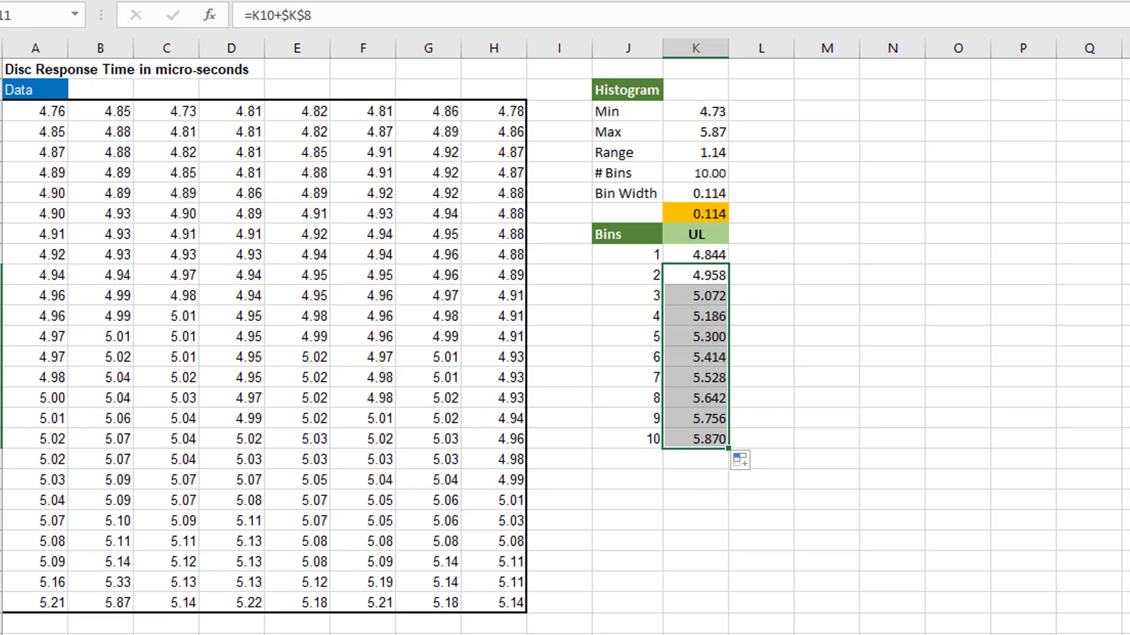
Add the heading 'Frequencies' in L9 beside the UL column
{"action": "left_click", "coordinate": [759, 235]}
{"action": "type", "text": "Fe"}
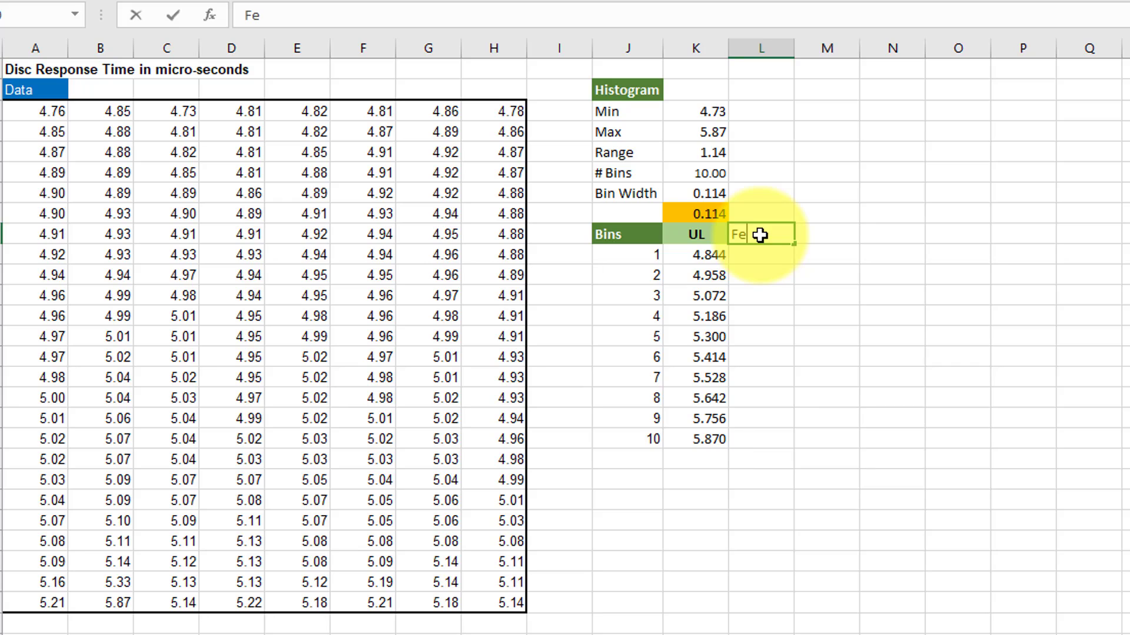
{"action": "key", "text": "BackSpace"}
{"action": "type", "text": "requencies"}
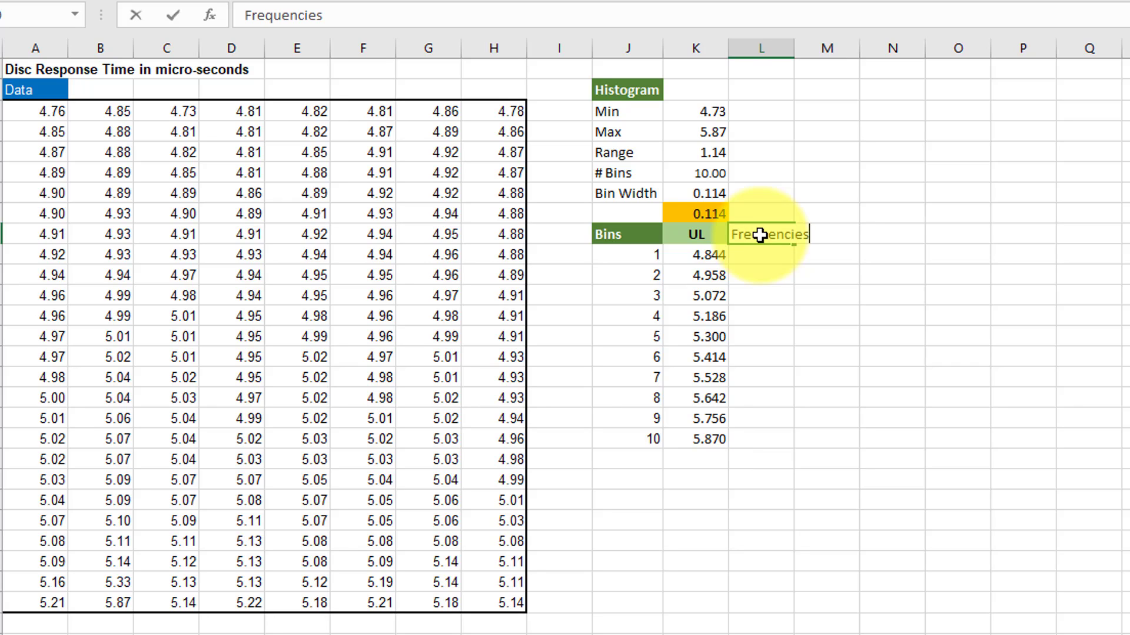
{"action": "left_click", "coordinate": [798, 299]}
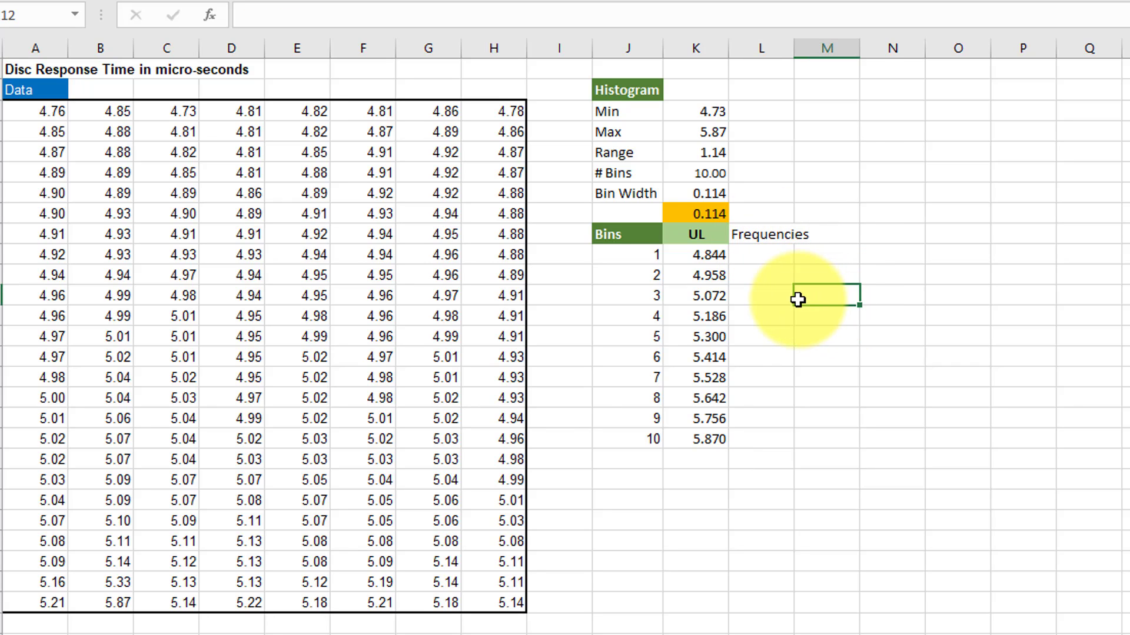
{"action": "left_click", "coordinate": [757, 255]}
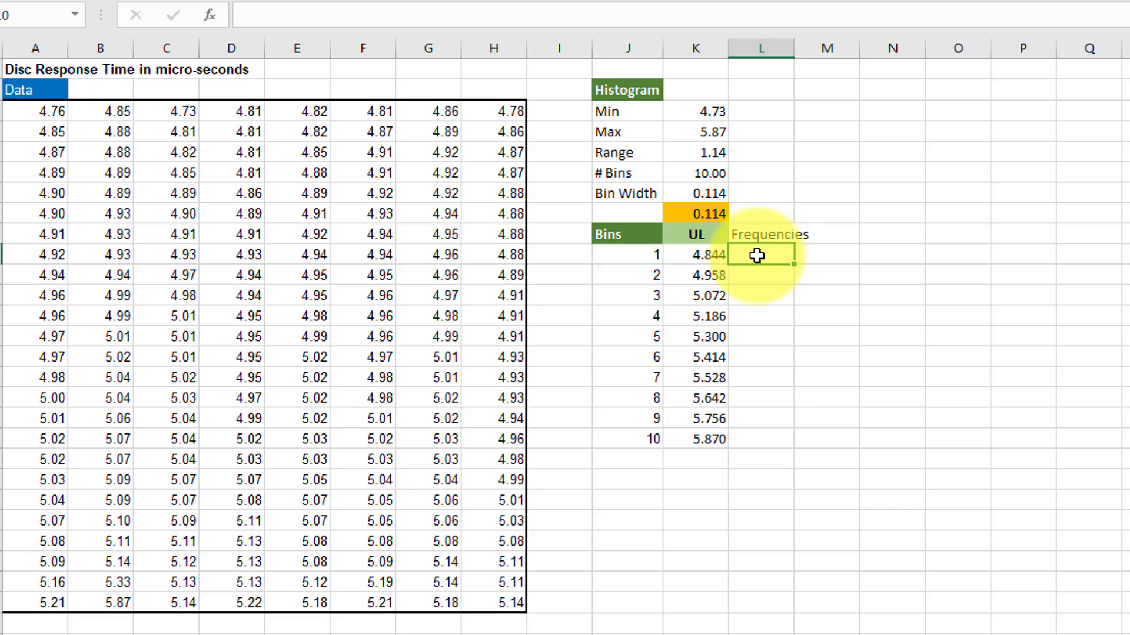
Array-enter =FREQUENCY(A3:H27,K10:K19) in L10:L20, giving counts 12, 70, 80, 32, 4, 1, 0, 0, 0, 0, 1
{"action": "left_click_drag", "start_coordinate": [756, 255], "coordinate": [752, 440]}
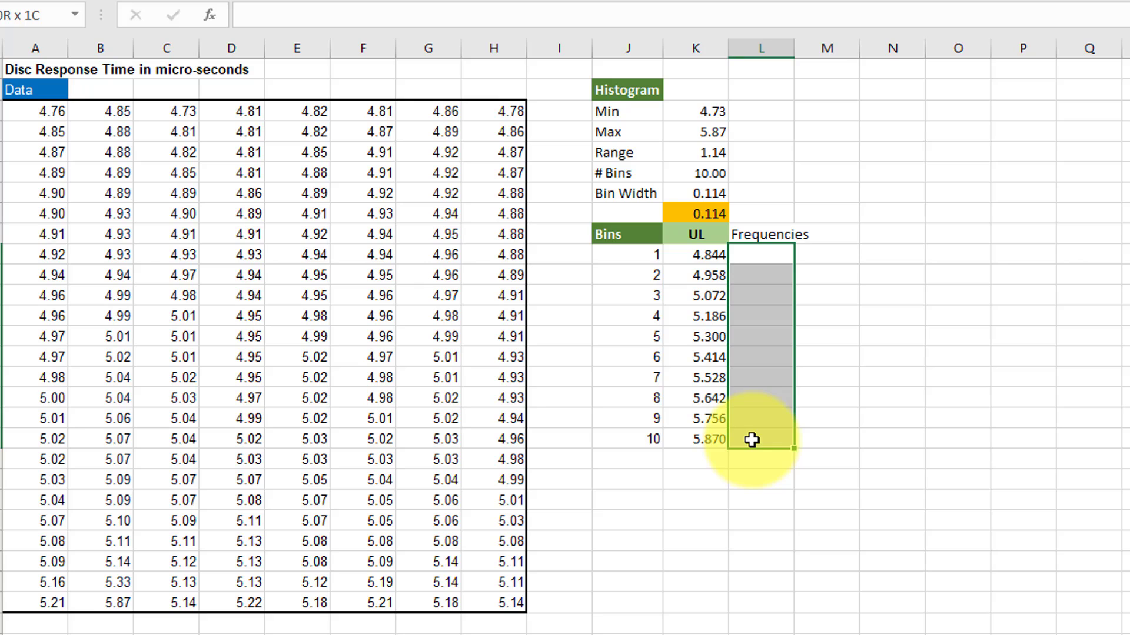
{"action": "left_click_drag", "start_coordinate": [752, 440], "coordinate": [753, 458]}
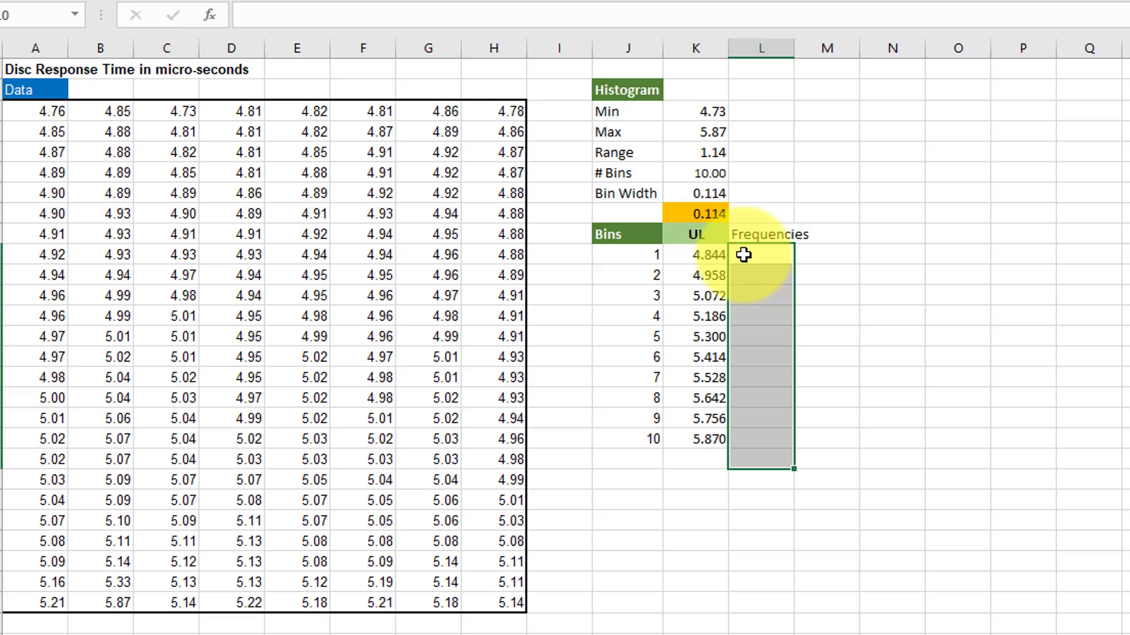
{"action": "type", "text": "=fr"}
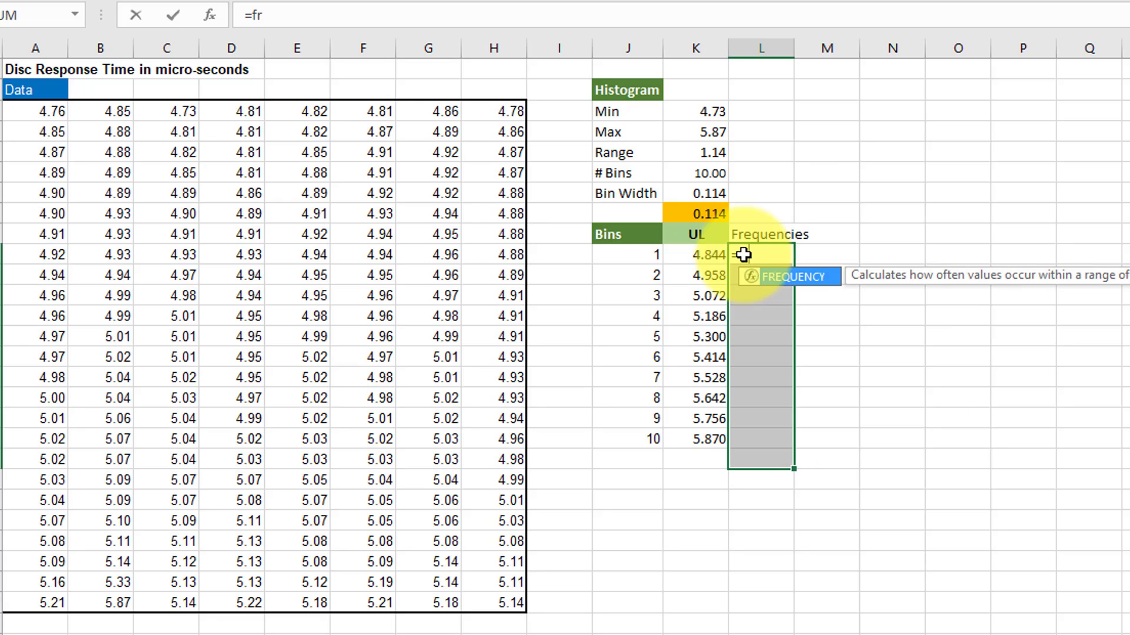
{"action": "double_click", "coordinate": [795, 279]}
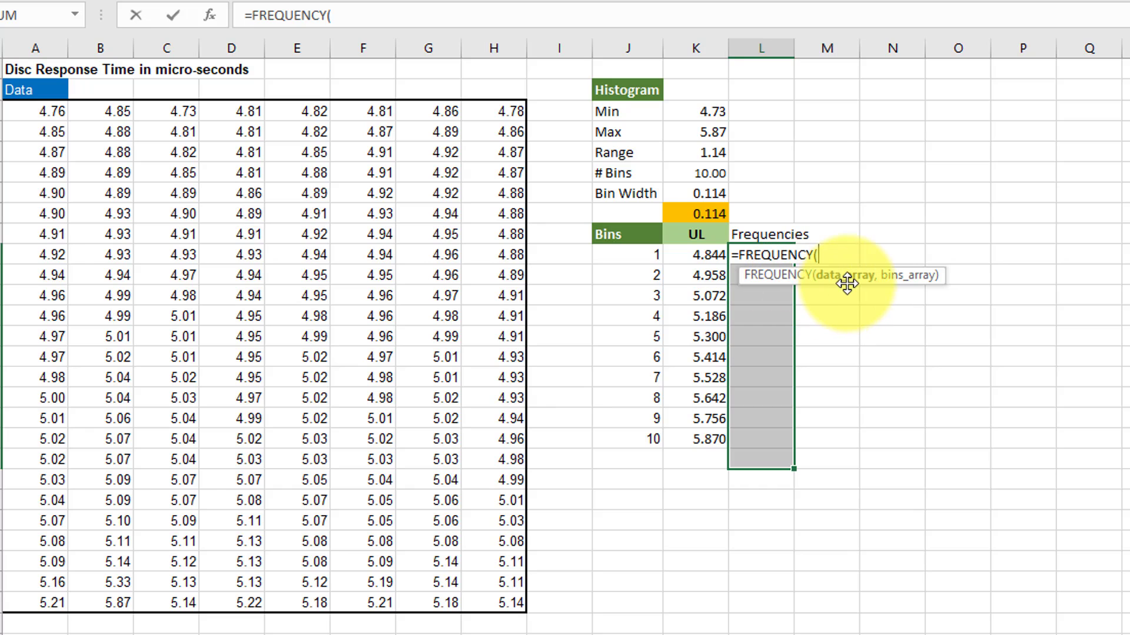
{"action": "left_click_drag", "start_coordinate": [45, 110], "coordinate": [493, 594]}
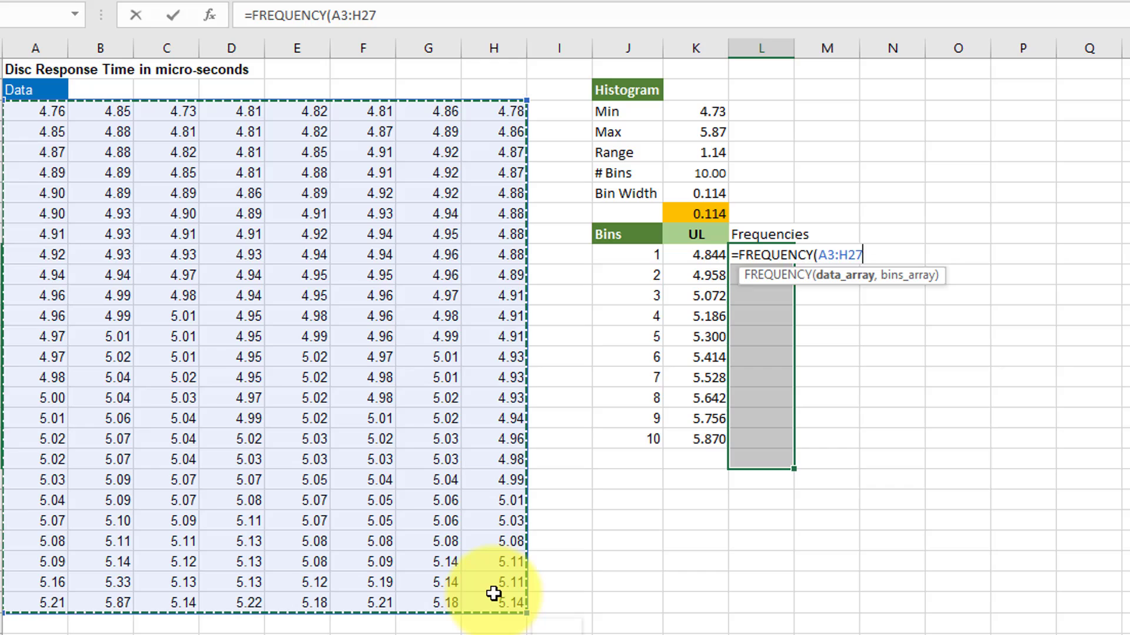
{"action": "type", "text": ","}
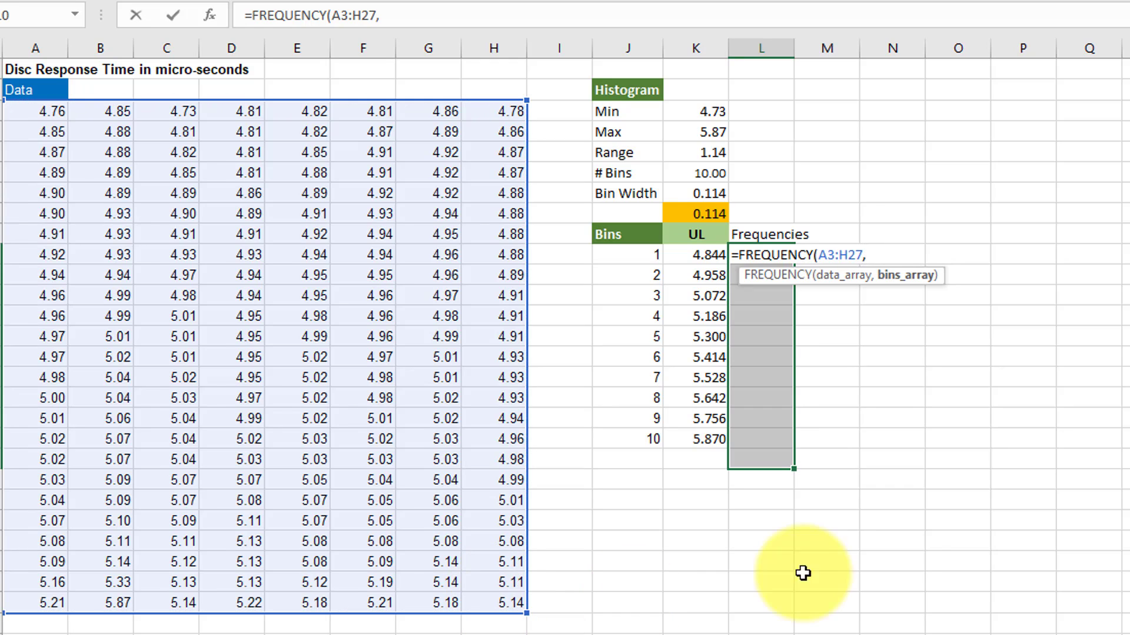
{"action": "left_click_drag", "start_coordinate": [715, 254], "coordinate": [715, 436]}
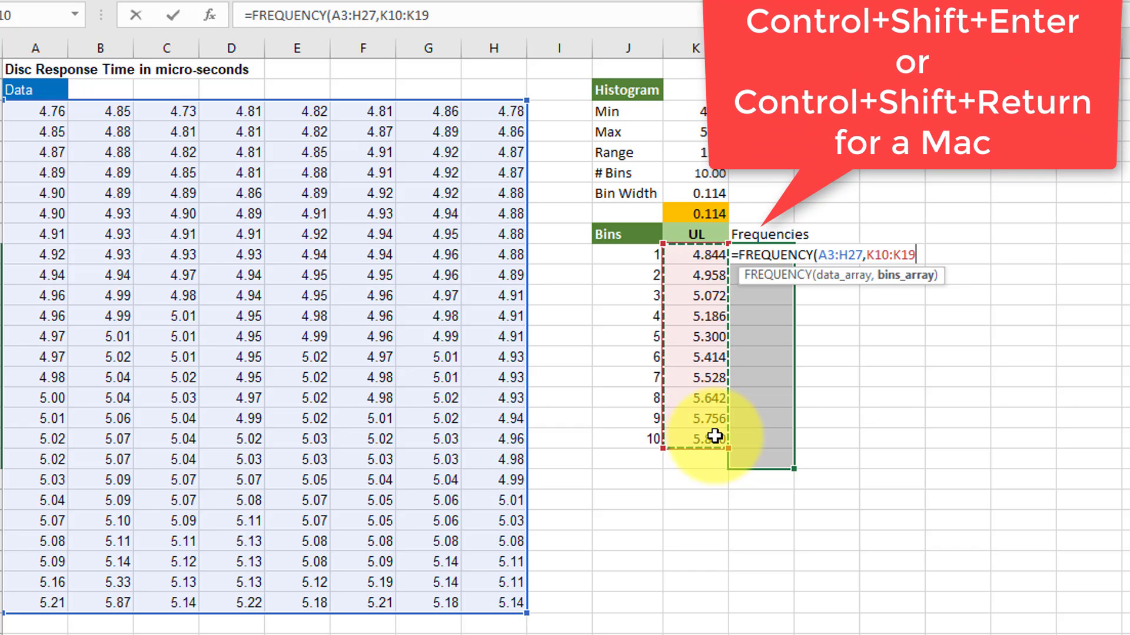
{"action": "key", "text": "ctrl+shift+Return"}
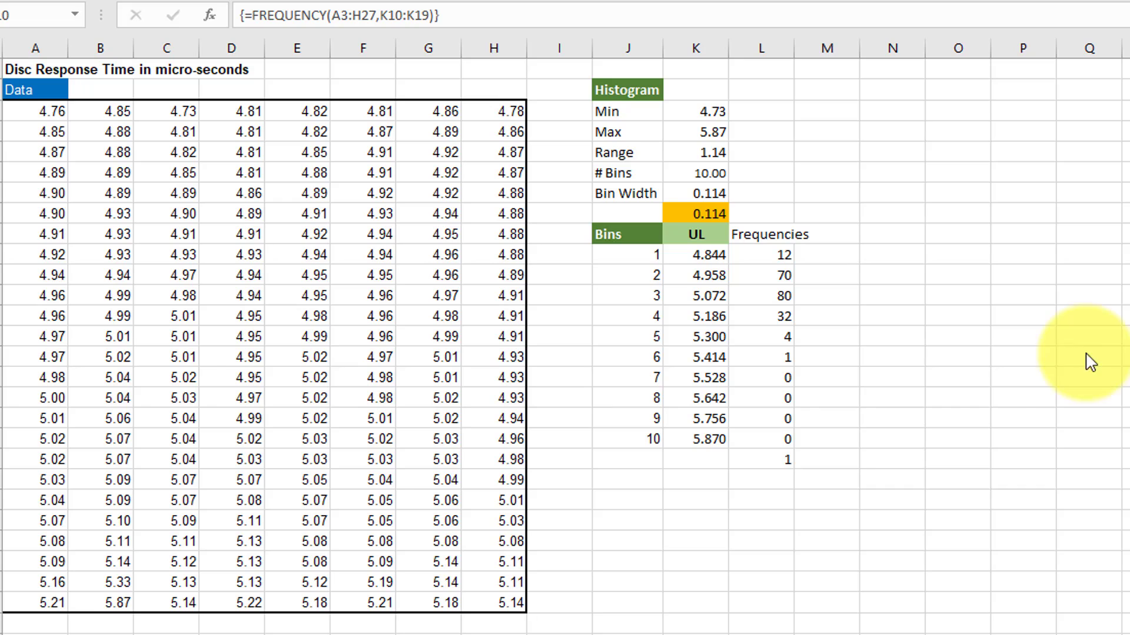
Select K9:K20 with L9:L20 and preview a recommended clustered column chart
{"action": "left_click_drag", "start_coordinate": [704, 235], "coordinate": [704, 459]}
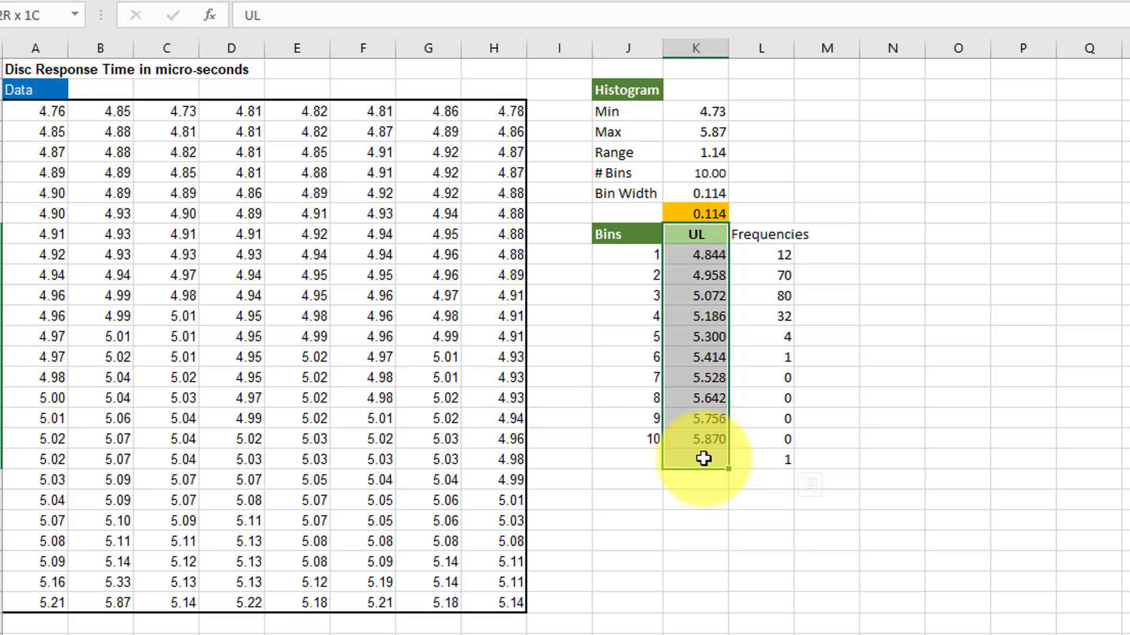
{"action": "left_click_drag", "start_coordinate": [704, 460], "coordinate": [704, 460]}
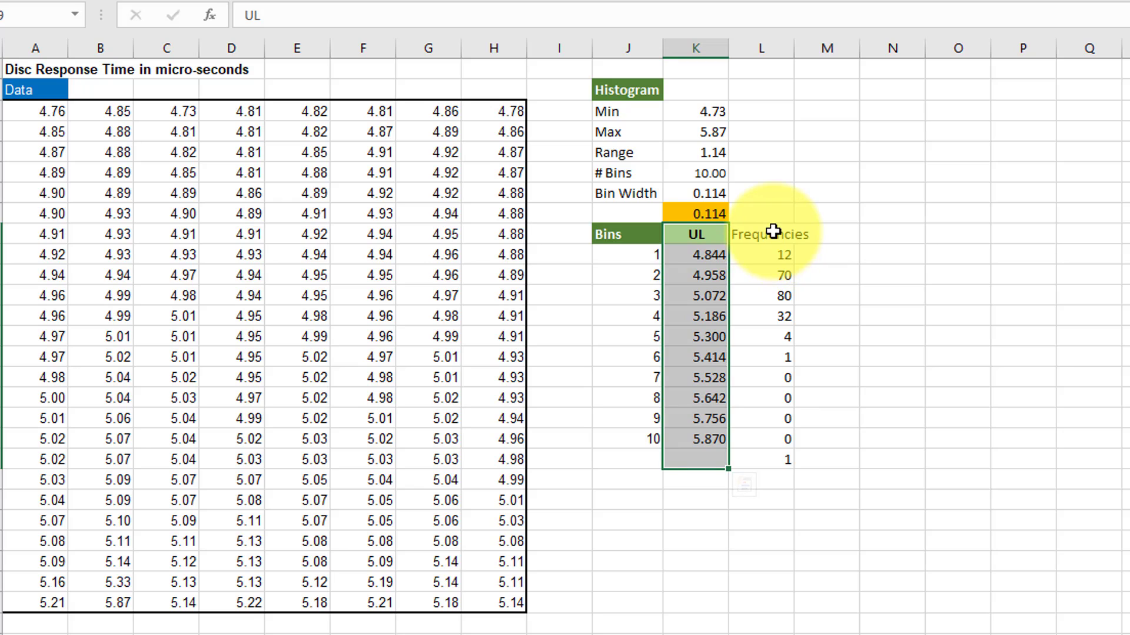
{"action": "left_click_drag", "start_coordinate": [772, 231], "coordinate": [766, 456]}
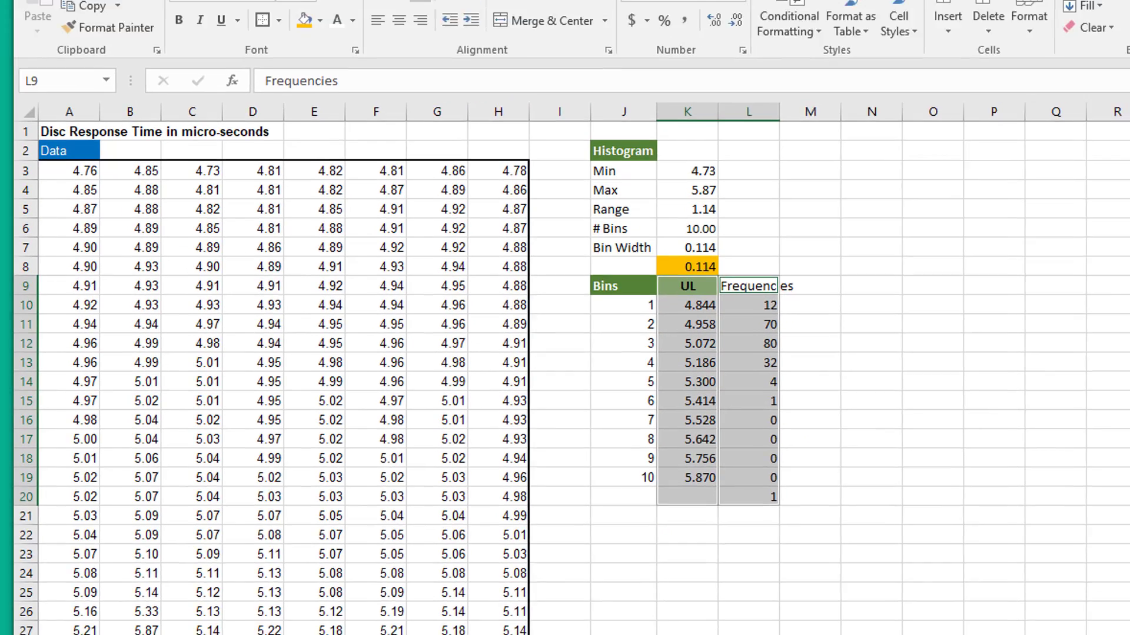
{"action": "left_click", "coordinate": [197, 47]}
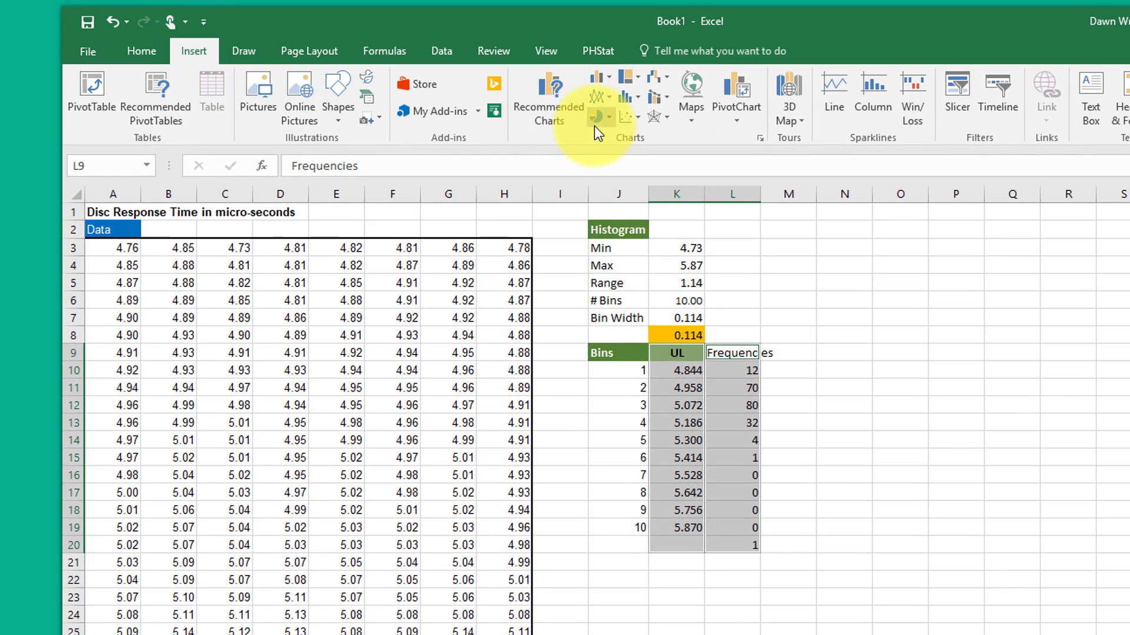
{"action": "left_click", "coordinate": [569, 103]}
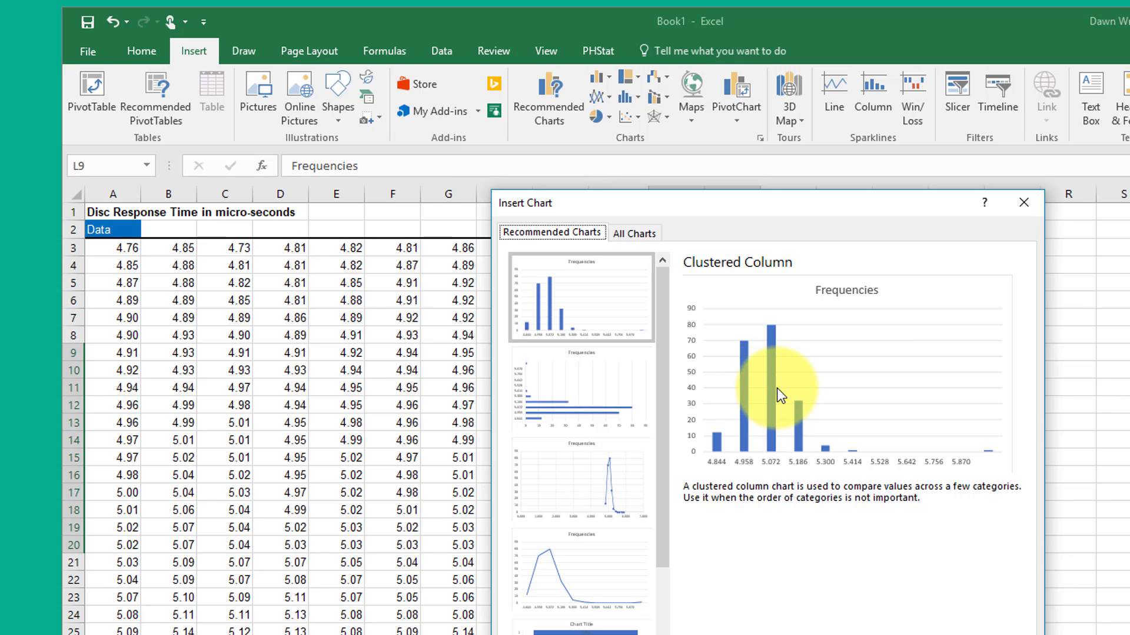
Insert the clustered column chart and move it right of the frequency table
{"action": "left_click", "coordinate": [942, 634]}
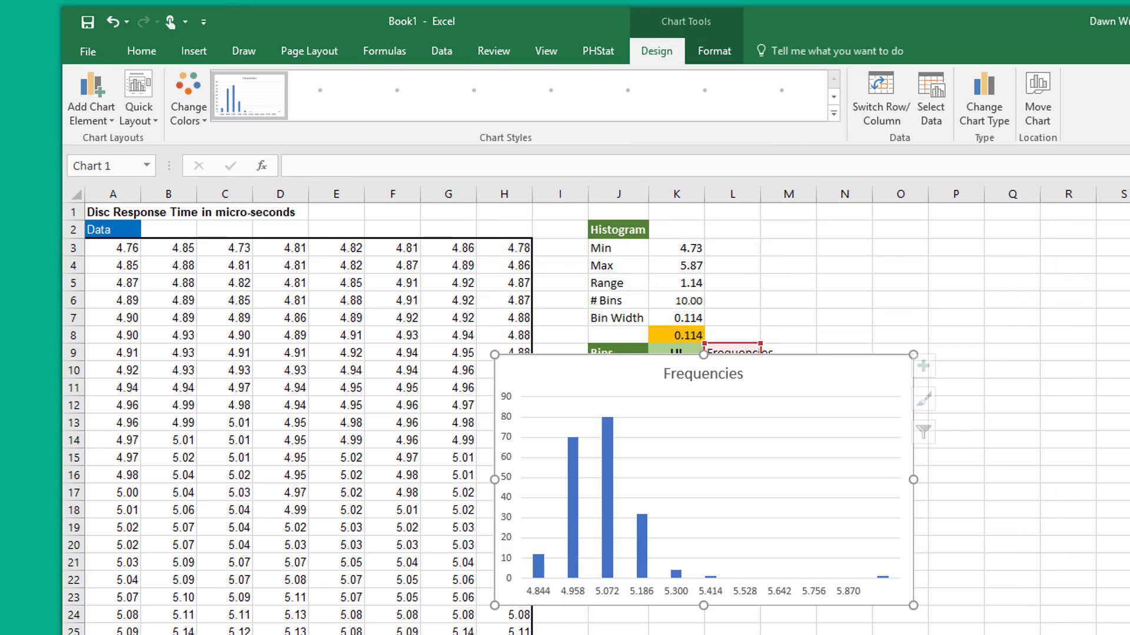
{"action": "left_click_drag", "start_coordinate": [761, 391], "coordinate": [894, 433]}
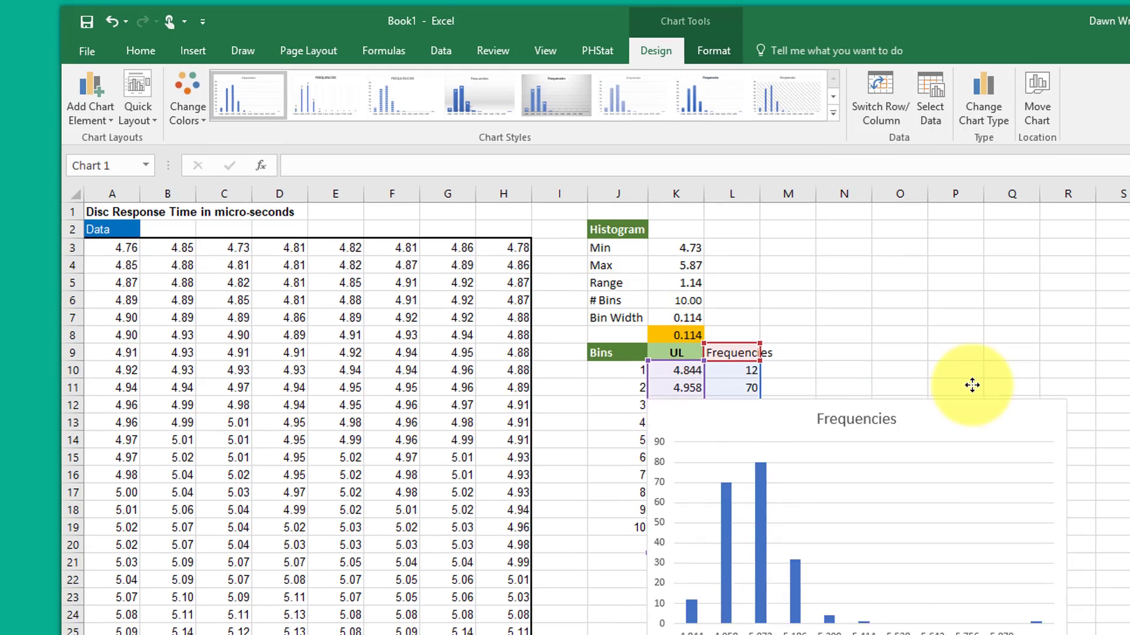
{"action": "left_click_drag", "start_coordinate": [972, 386], "coordinate": [1090, 321]}
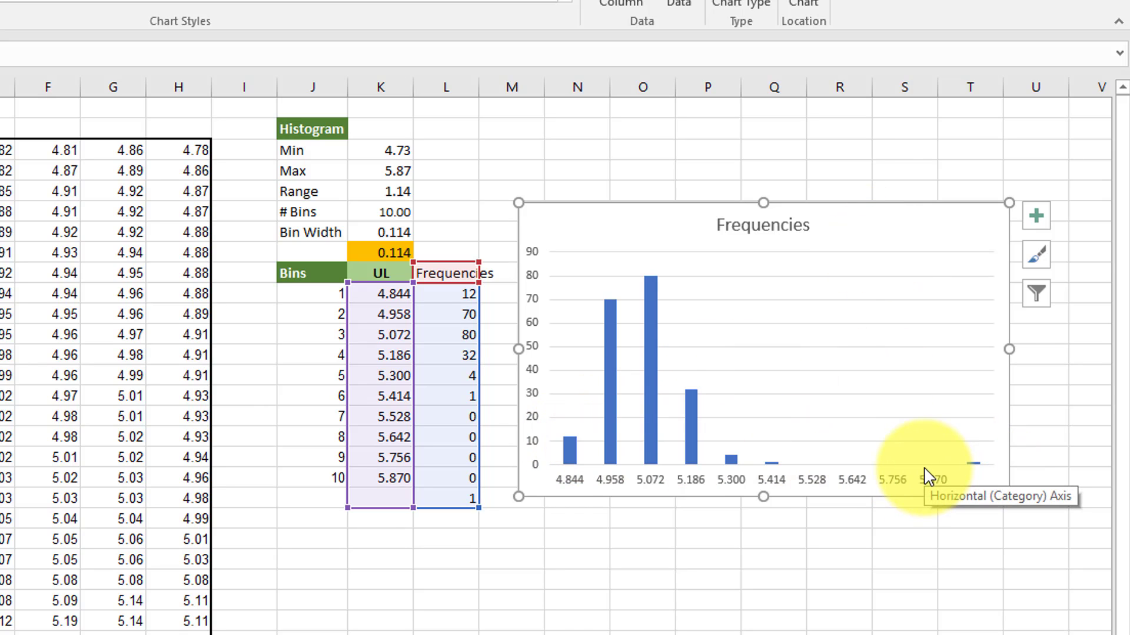
{"action": "left_click", "coordinate": [656, 450]}
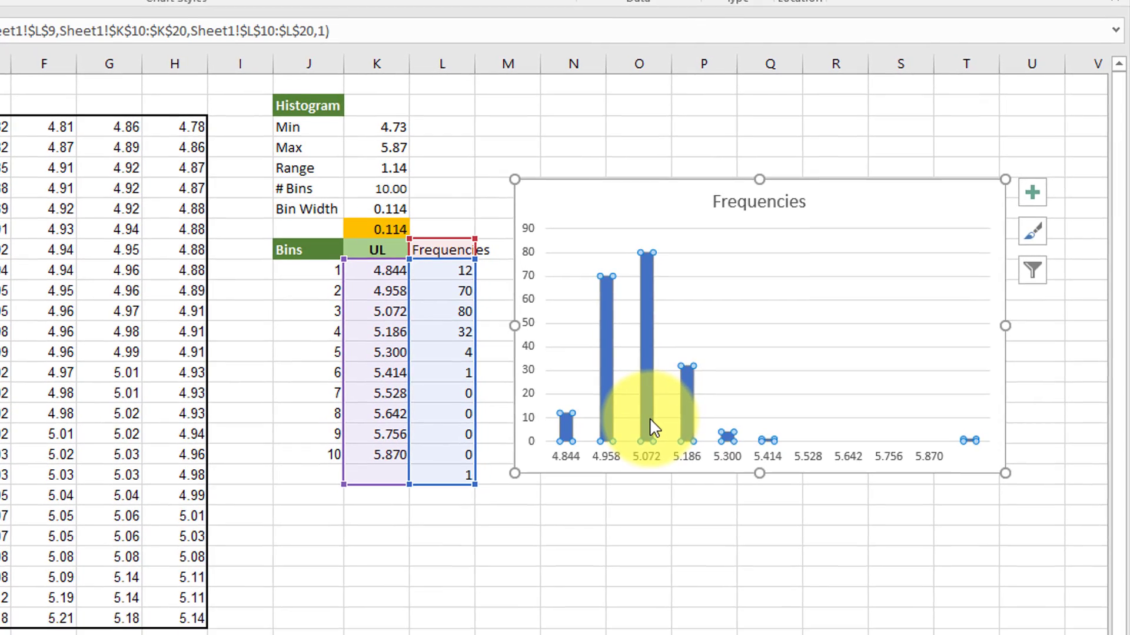
Set the Frequencies series gap width to 0% so the bars touch
{"action": "right_click", "coordinate": [657, 452]}
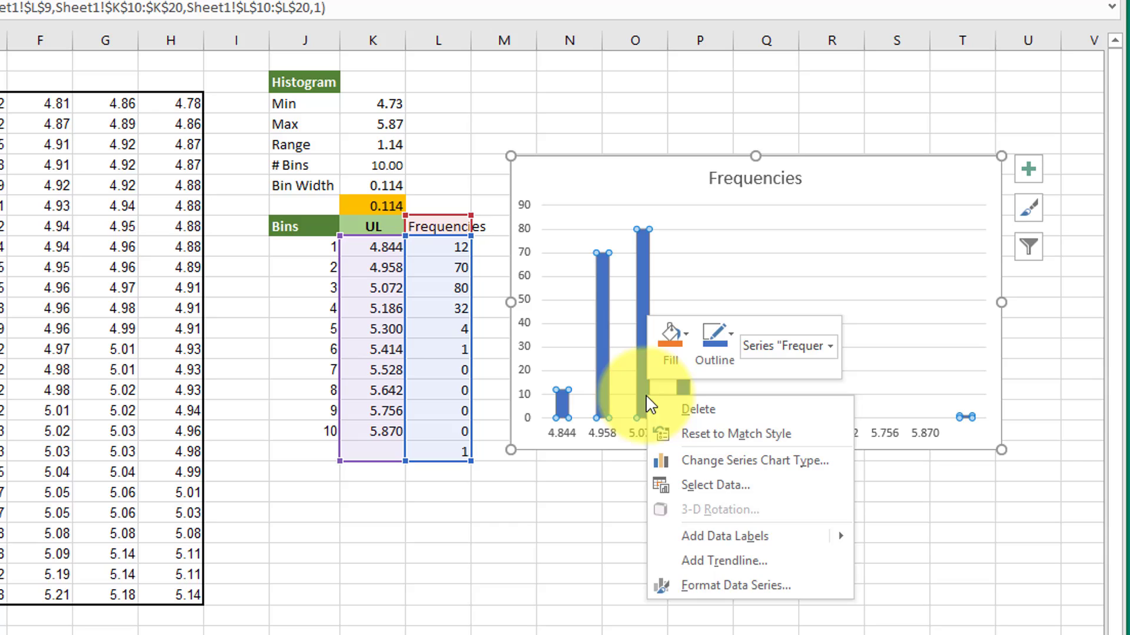
{"action": "left_click", "coordinate": [719, 581]}
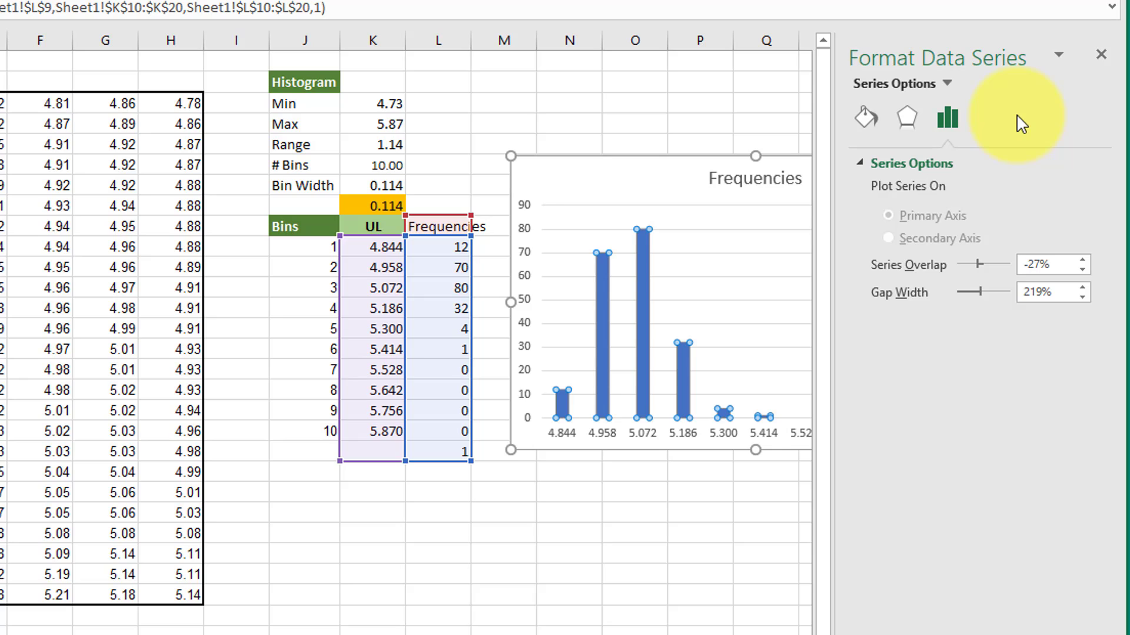
{"action": "left_click_drag", "start_coordinate": [979, 293], "coordinate": [958, 303]}
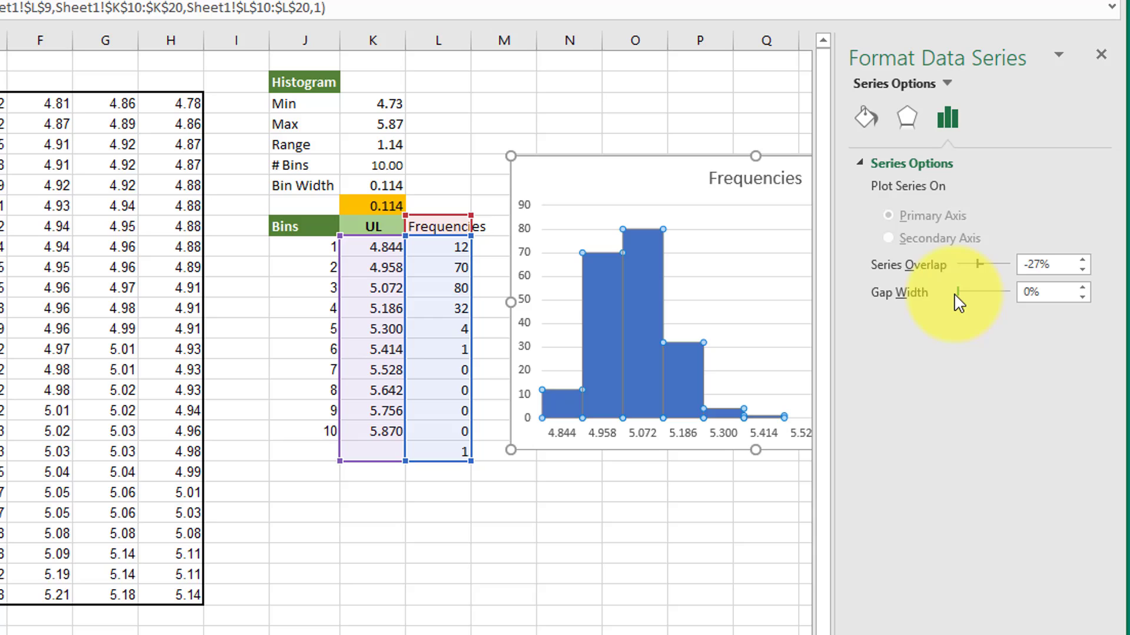
Give the histogram bars a solid black border, then close the formatting pane
{"action": "left_click", "coordinate": [870, 117]}
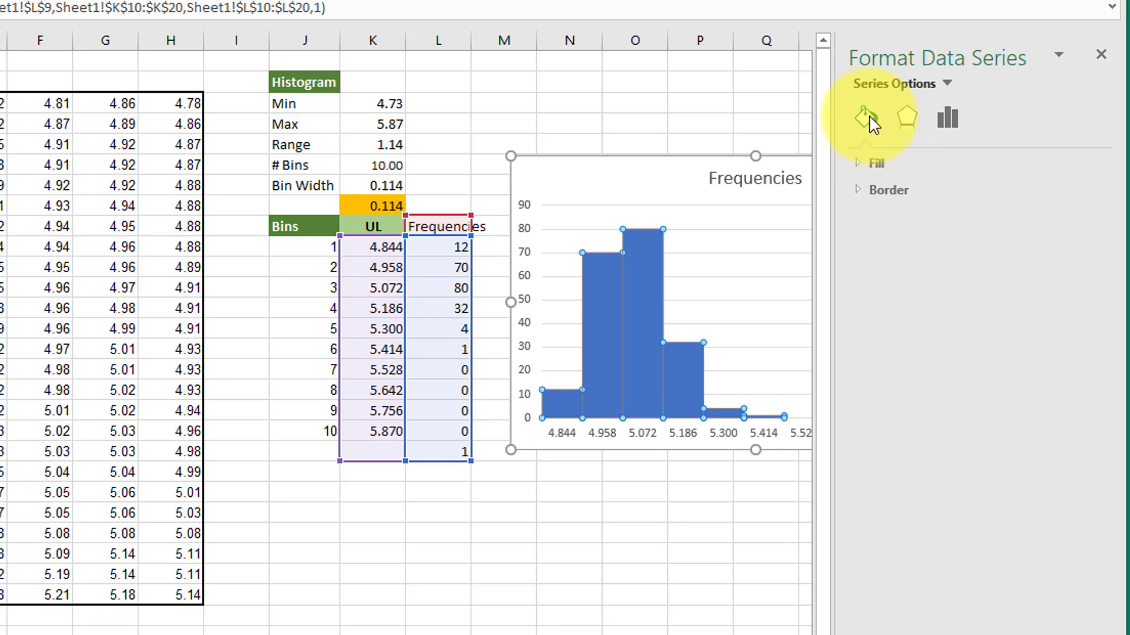
{"action": "left_click", "coordinate": [898, 189]}
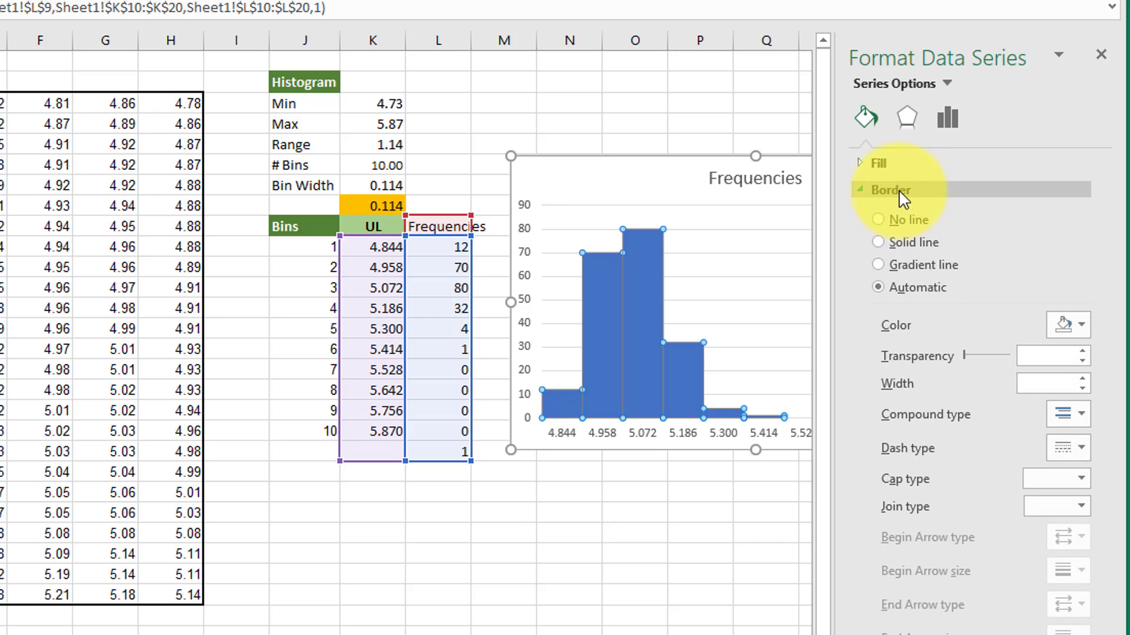
{"action": "left_click", "coordinate": [1071, 324]}
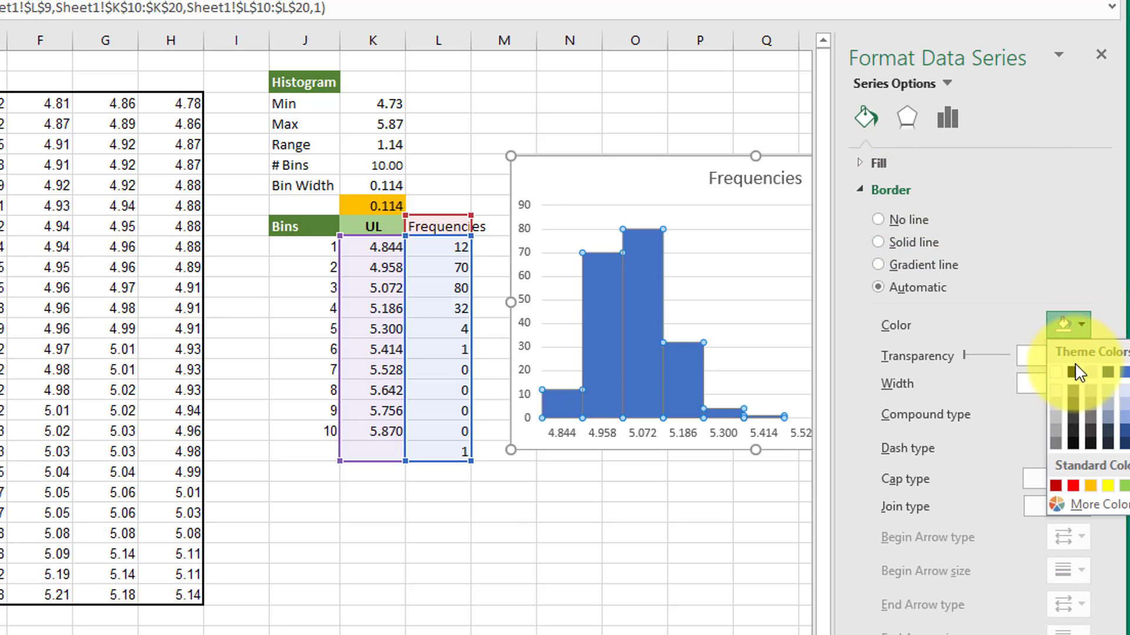
{"action": "left_click", "coordinate": [1080, 379]}
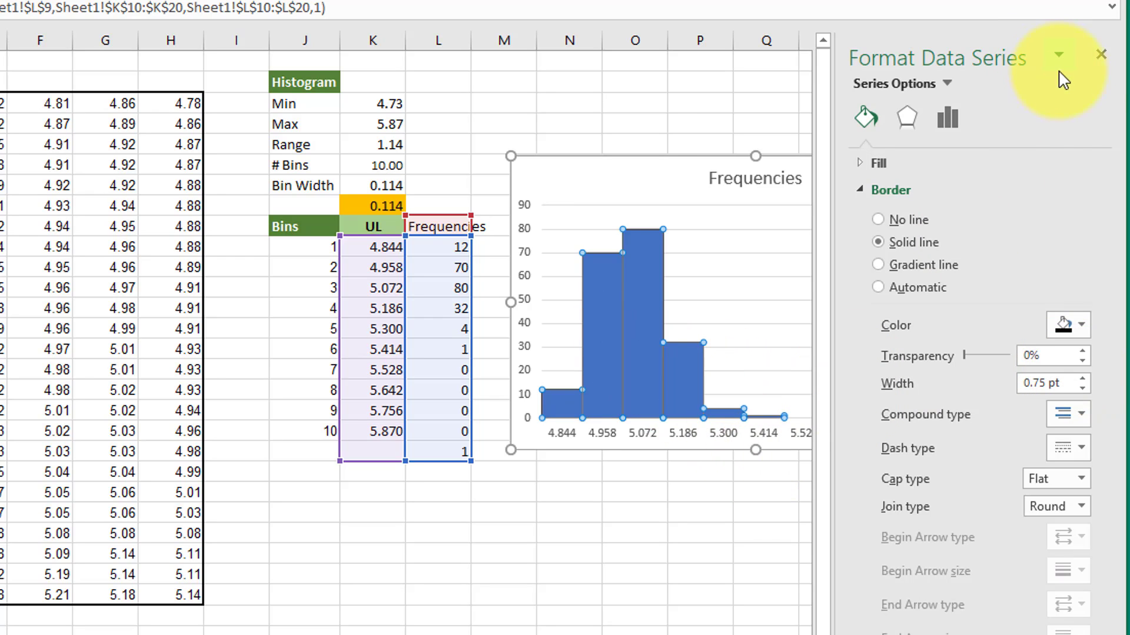
{"action": "left_click", "coordinate": [1100, 55]}
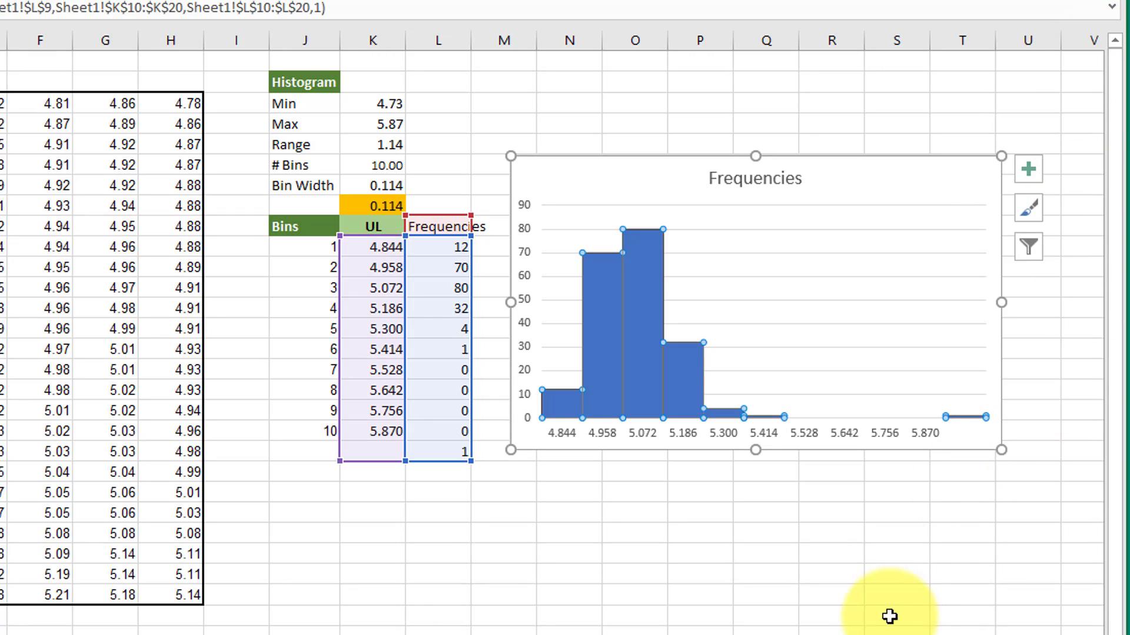
{"action": "left_click", "coordinate": [735, 528]}
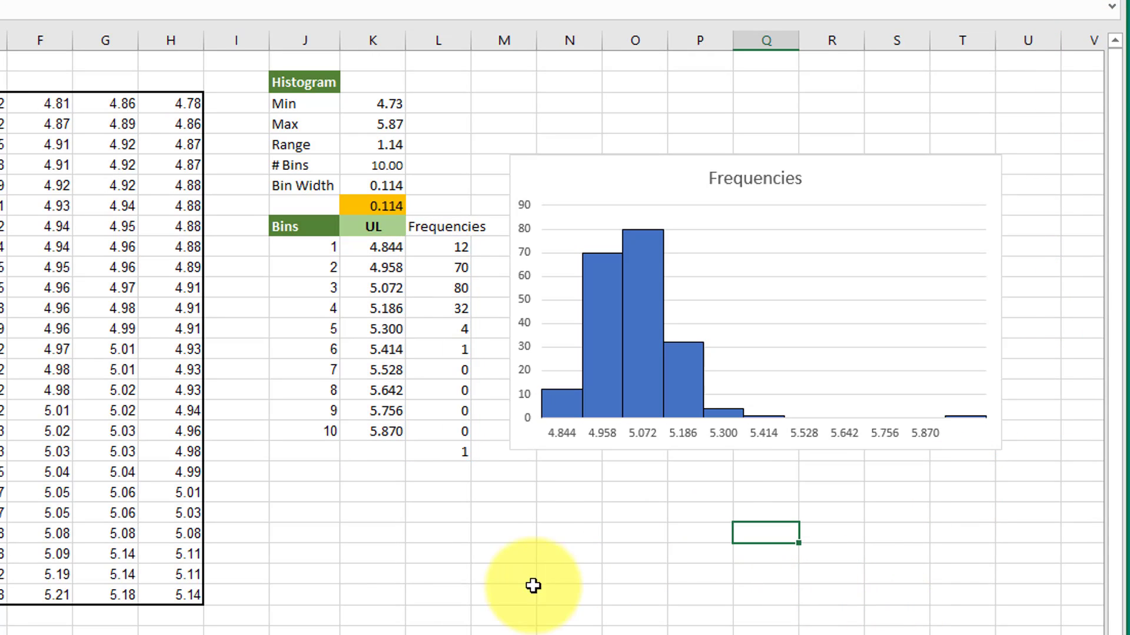